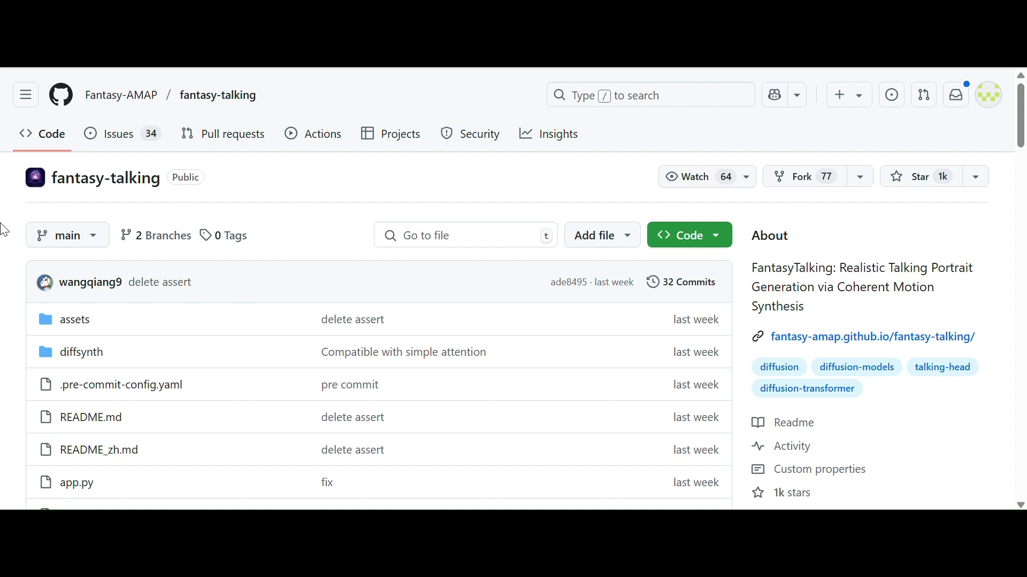
Scroll to the Model Download table and highlight the FantasyTalking model entry
scroll(5, 230, "down", 15)
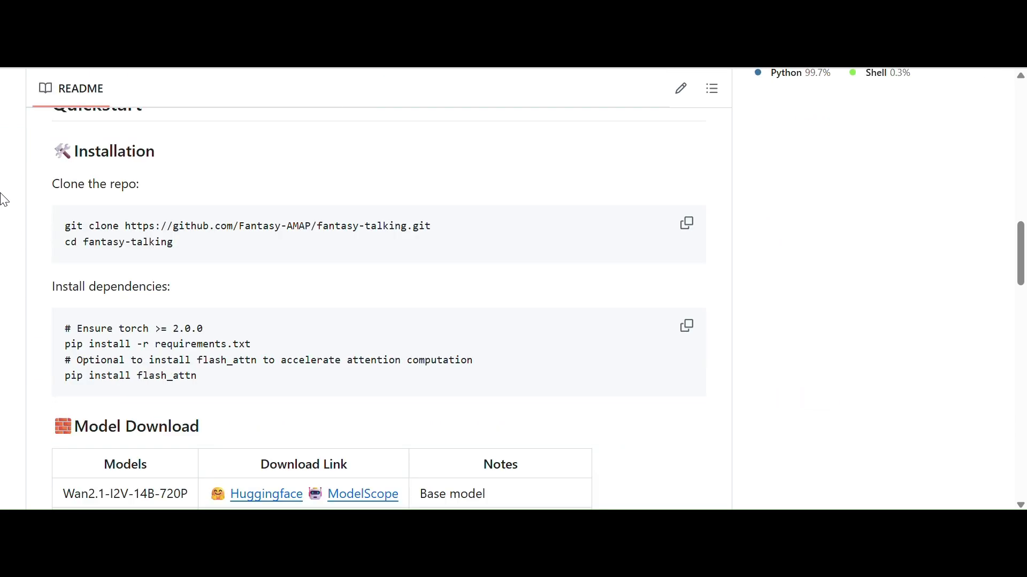
scroll(3, 198, "down", 7)
scroll(37, 188, "up", 2)
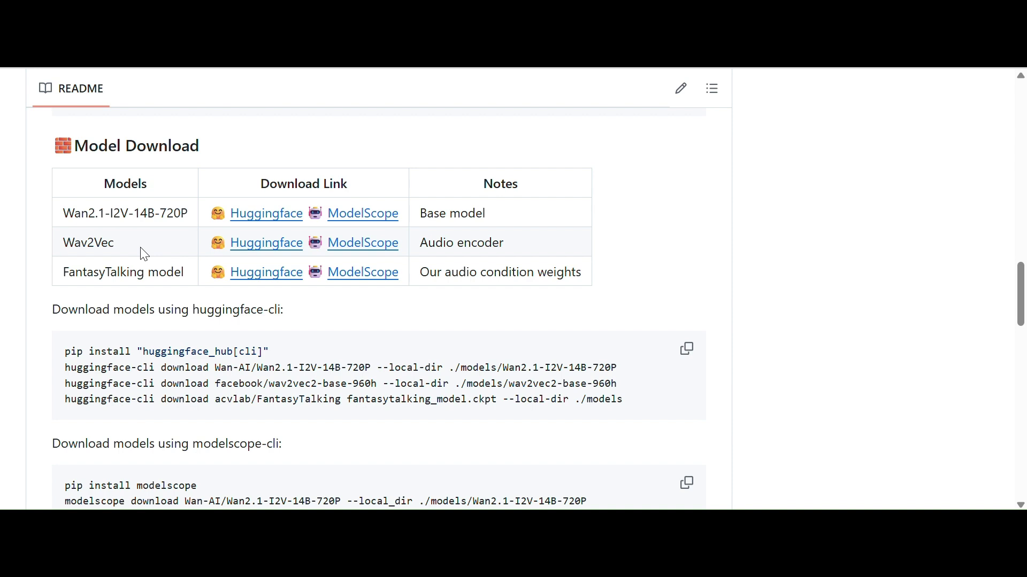
double_click(140, 273)
double_click(156, 273)
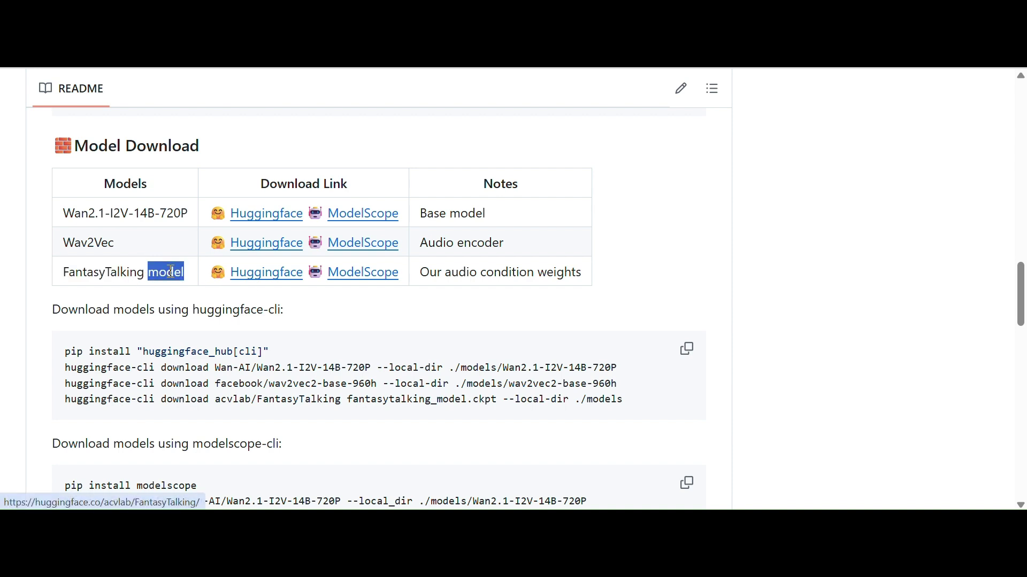
double_click(116, 272)
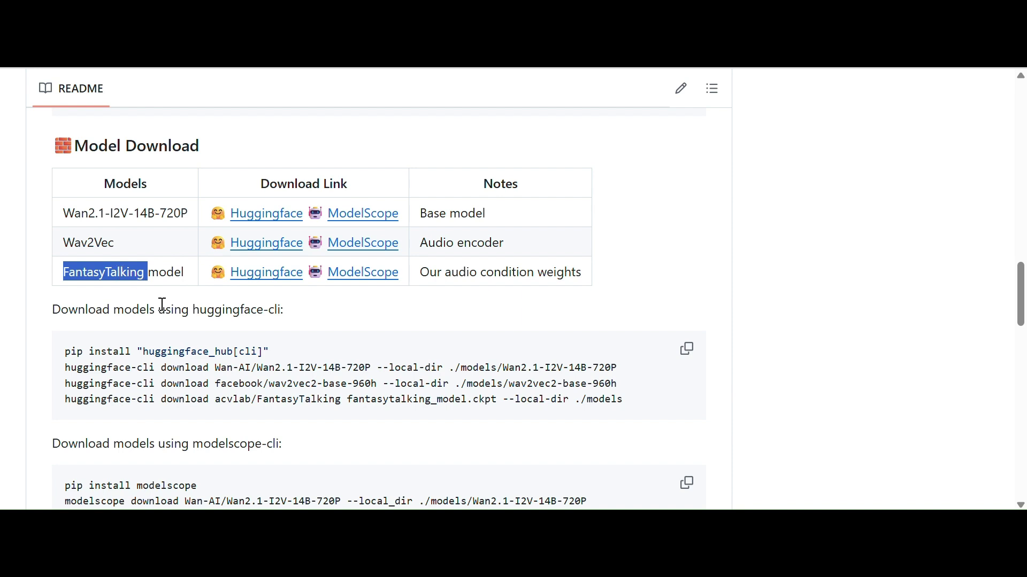
left_click(160, 273)
triple_click(160, 273)
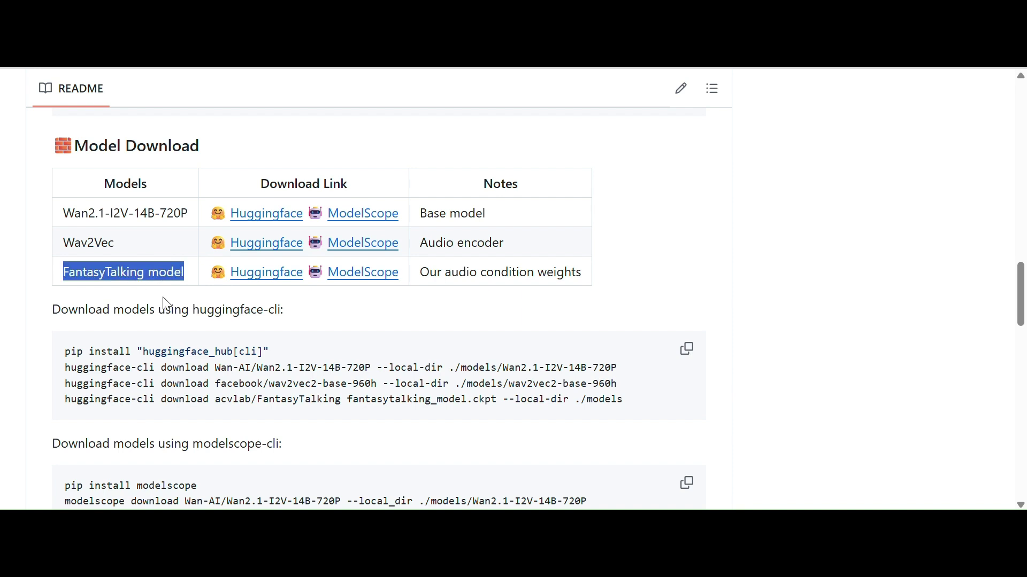
left_click(169, 328)
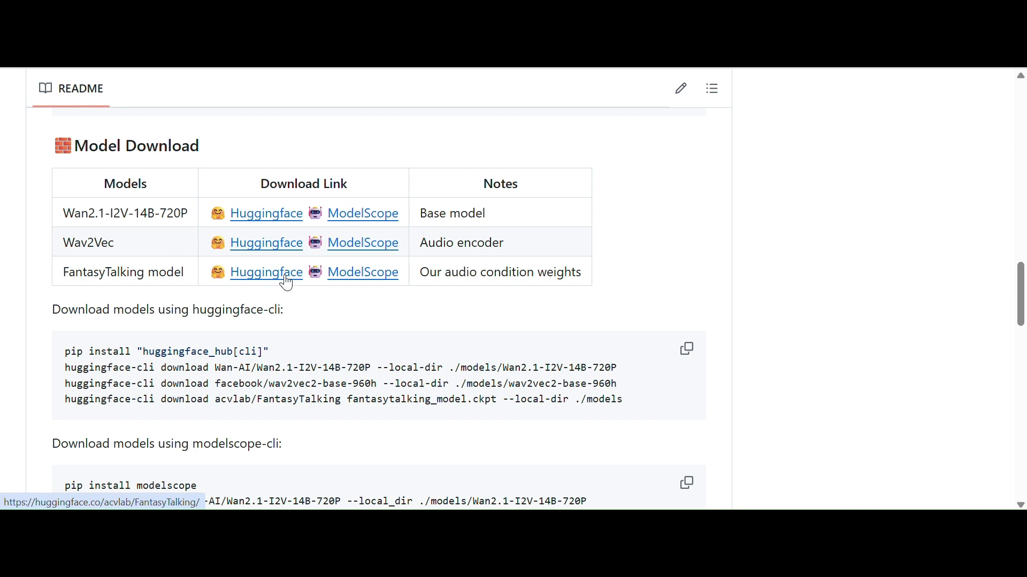
double_click(118, 273)
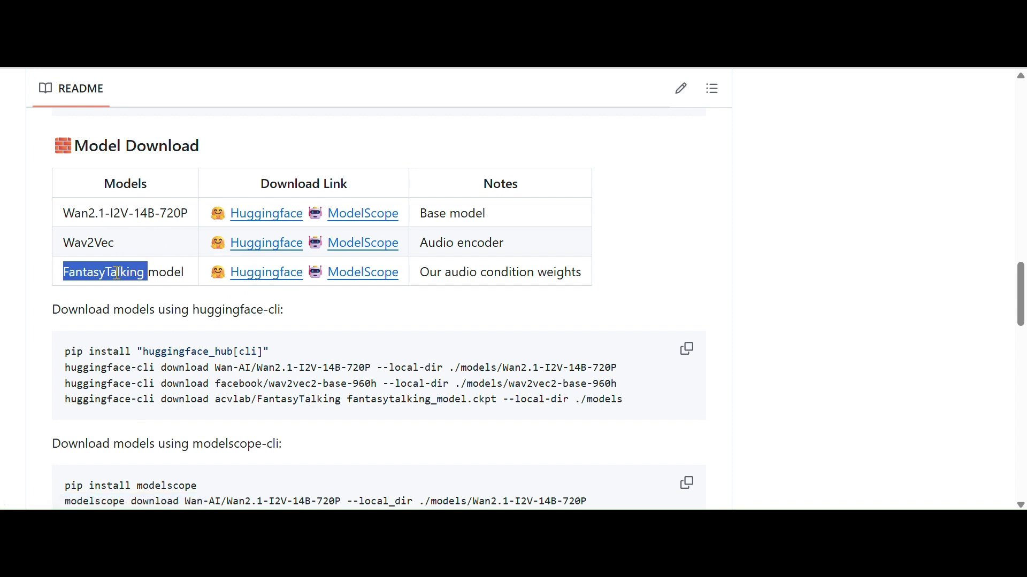
left_click(167, 280)
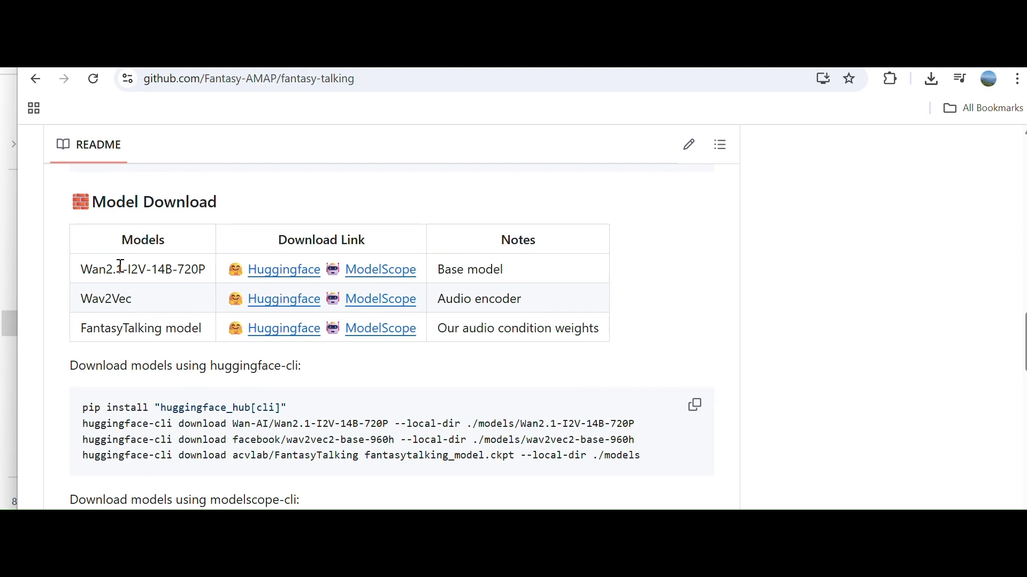
Highlight the Wan2.1-I2V-14B-720P and Wav2Vec model names, then return to ComfyUI
triple_click(185, 275)
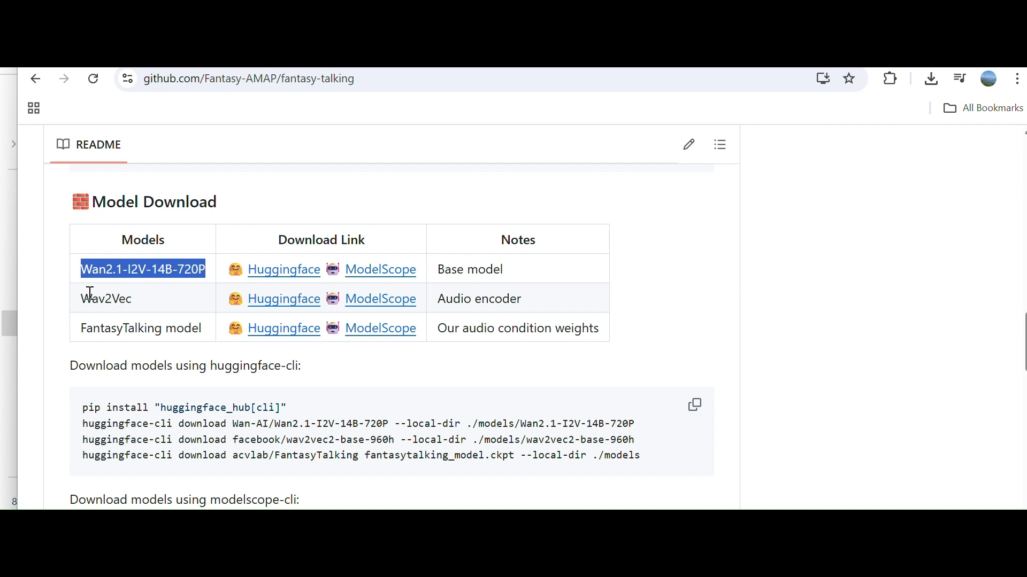
left_click_drag(91, 298, 136, 298)
left_click(139, 299)
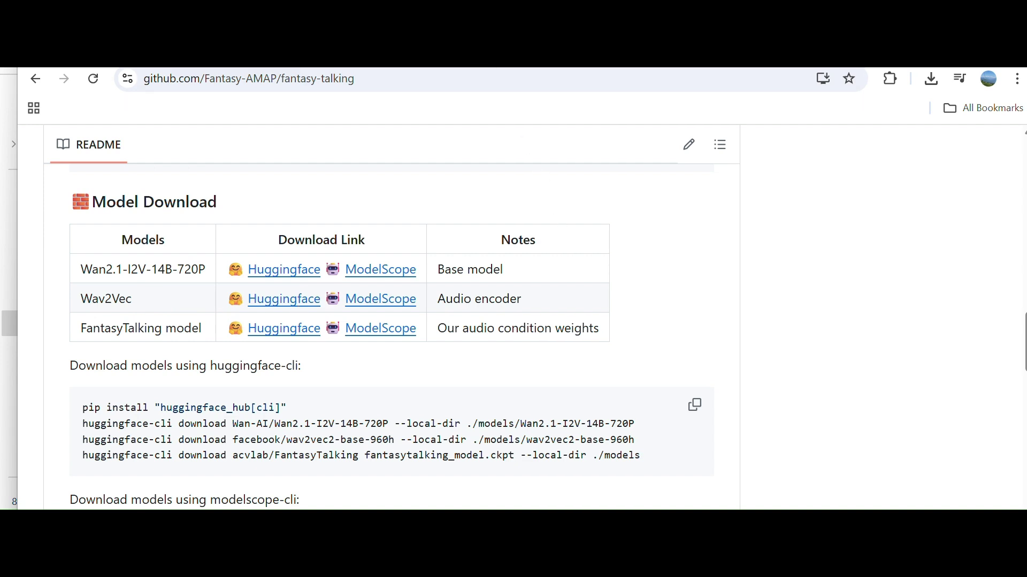
left_click(415, 56)
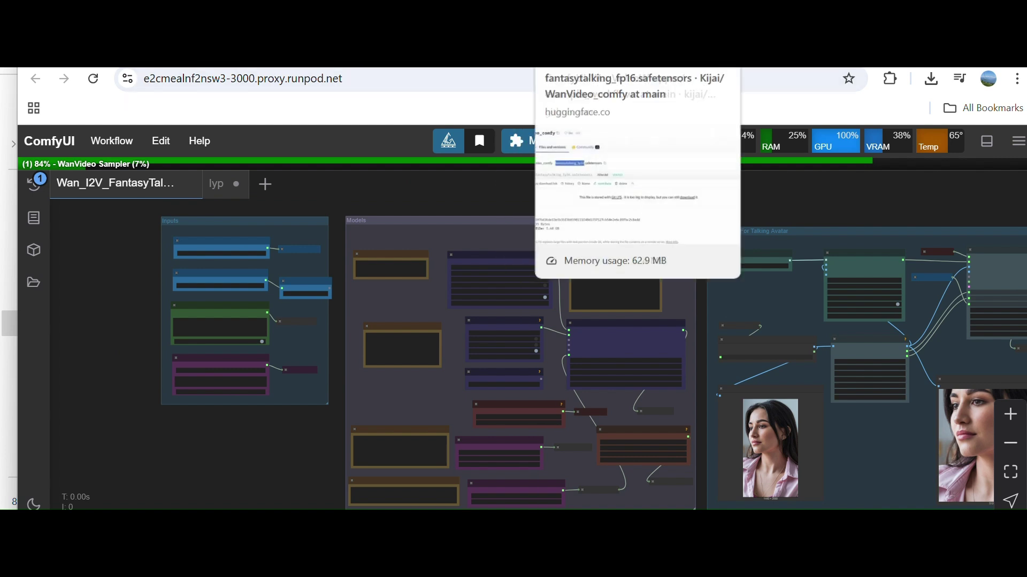
View example_workflows full screen, then browse the ComfyUI-WanVideoWrapper root file list
left_click(524, 56)
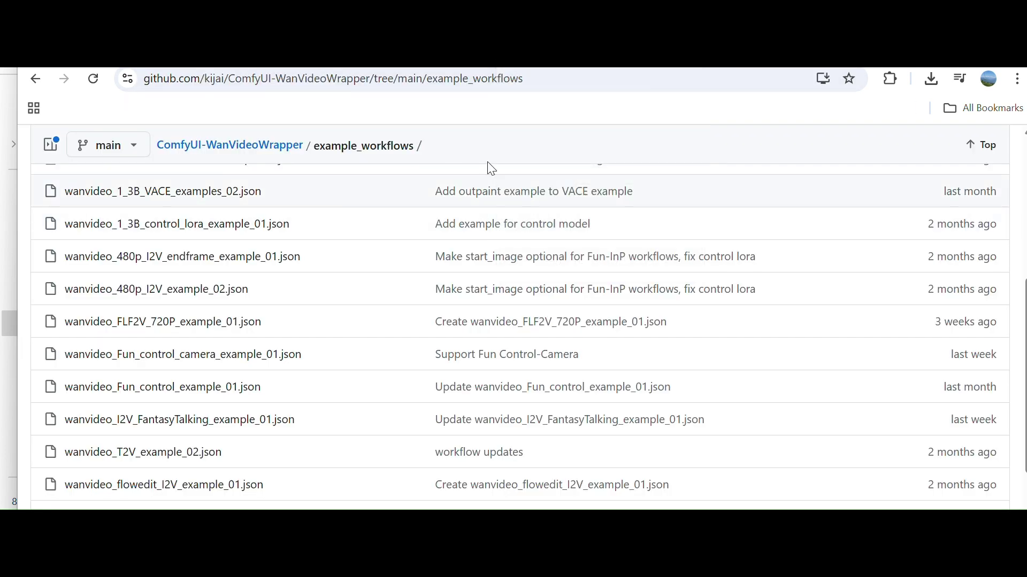
key("F11")
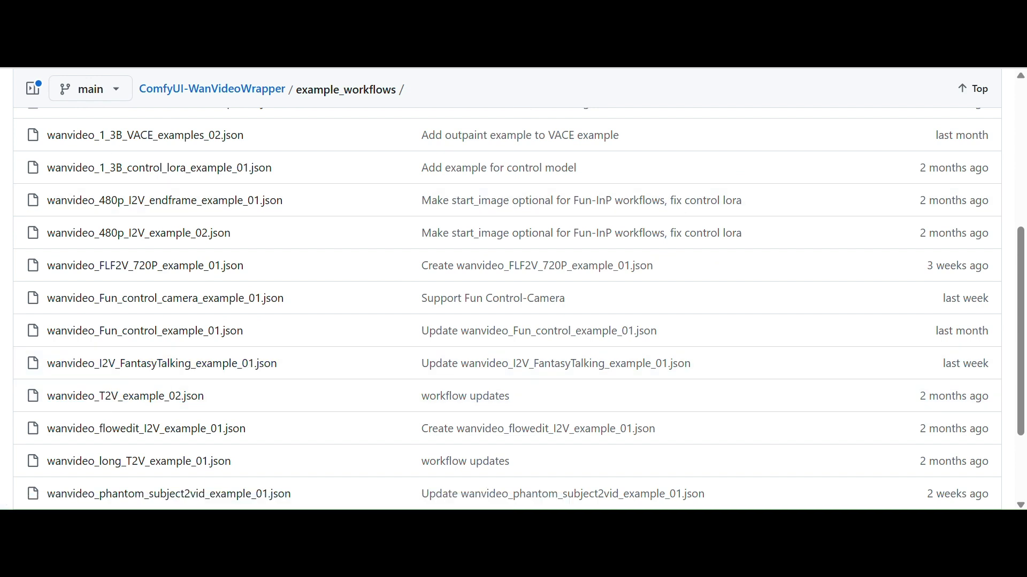
left_click(261, 90)
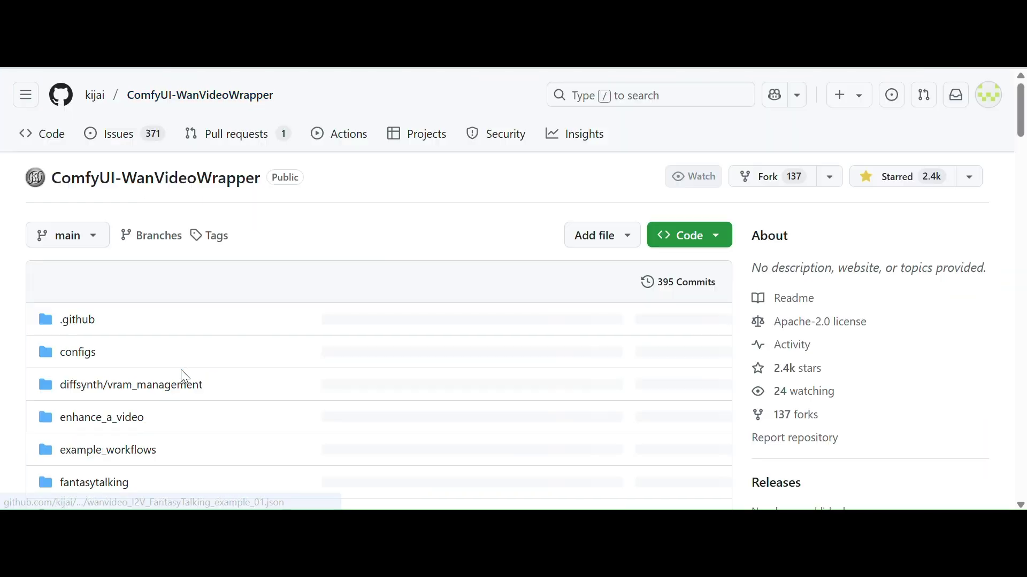
scroll(182, 368, "down", 3)
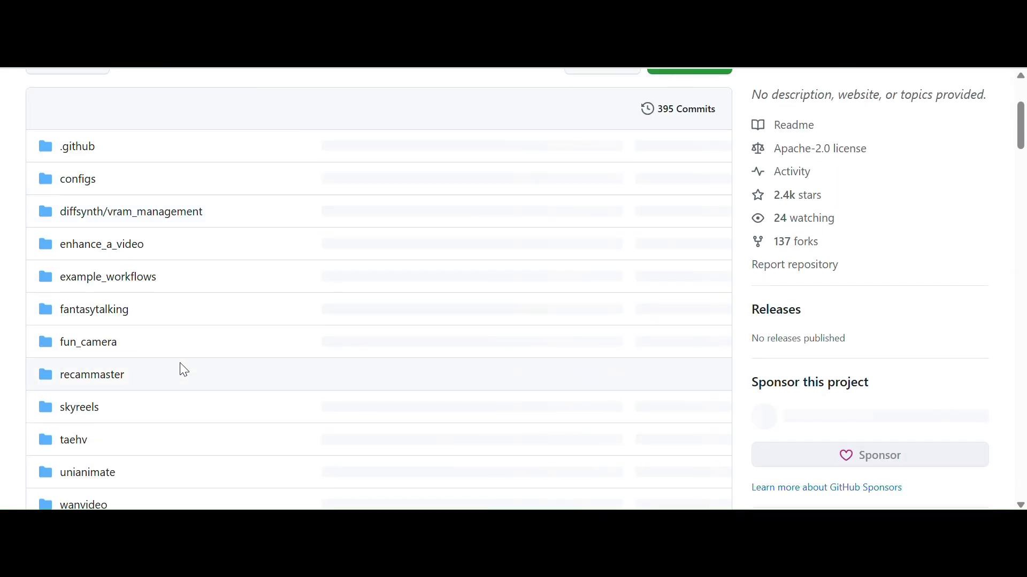
scroll(160, 407, "down", 3)
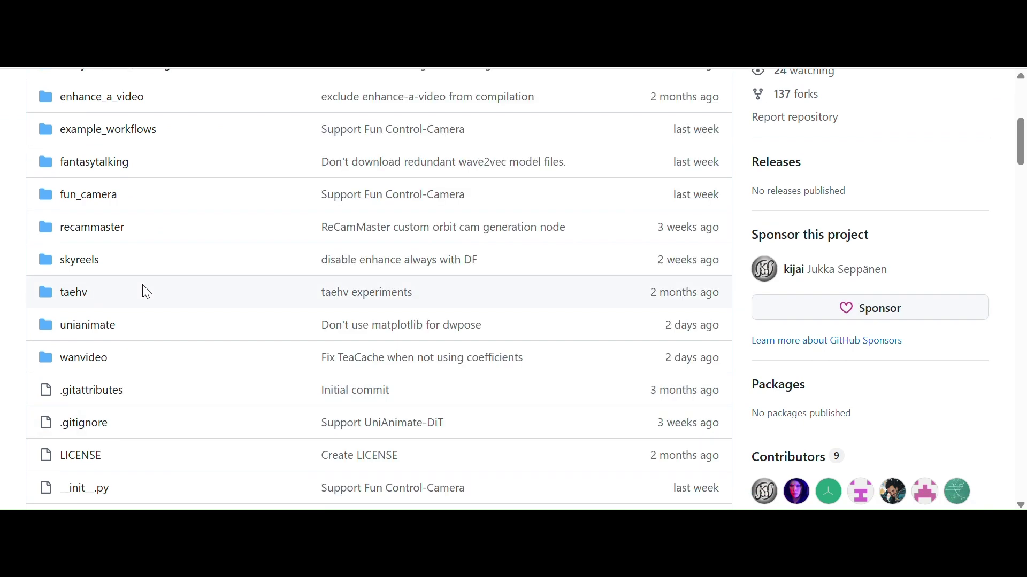
scroll(144, 291, "up", 2)
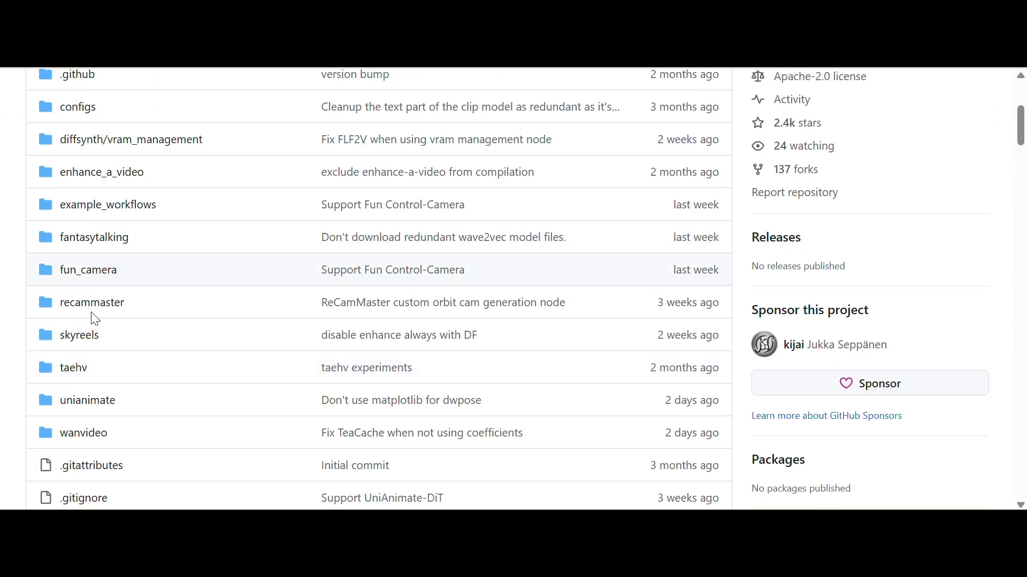
Open the 1.68 GB fantasytalking_fp16.safetensors page, highlight its name, and exit full screen
left_click(108, 241)
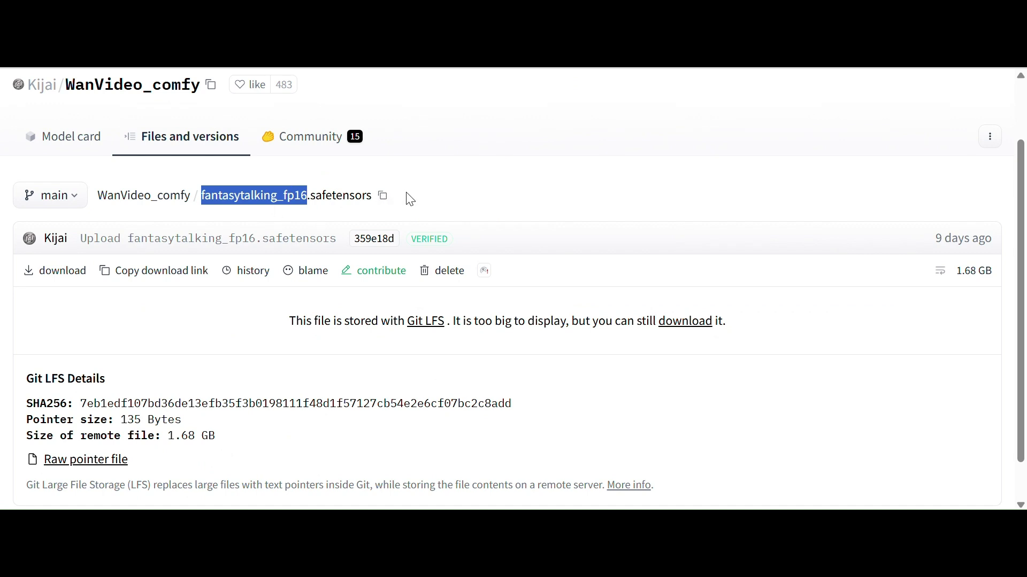
left_click(418, 200)
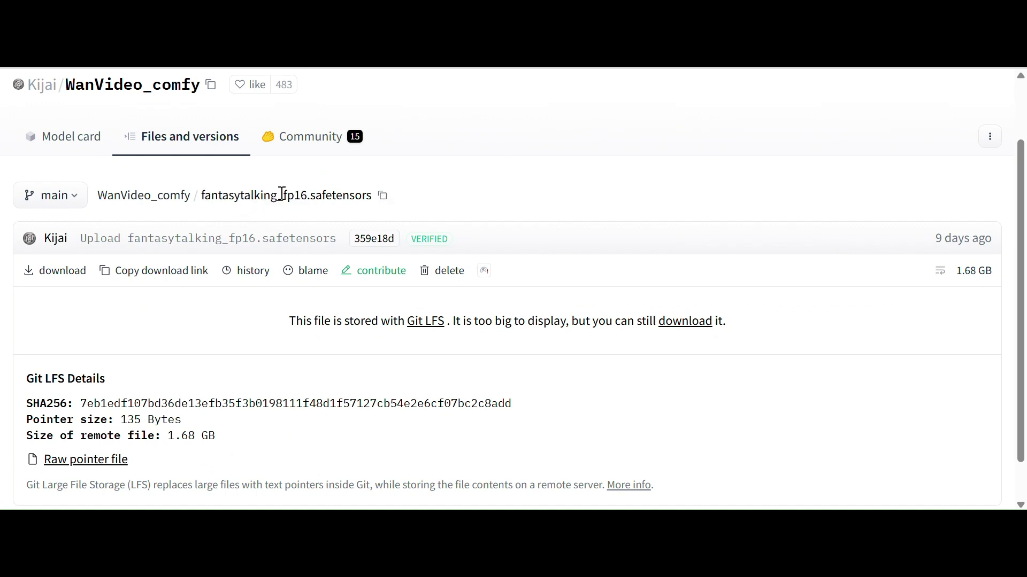
left_click_drag(283, 194, 309, 195)
left_click(254, 198)
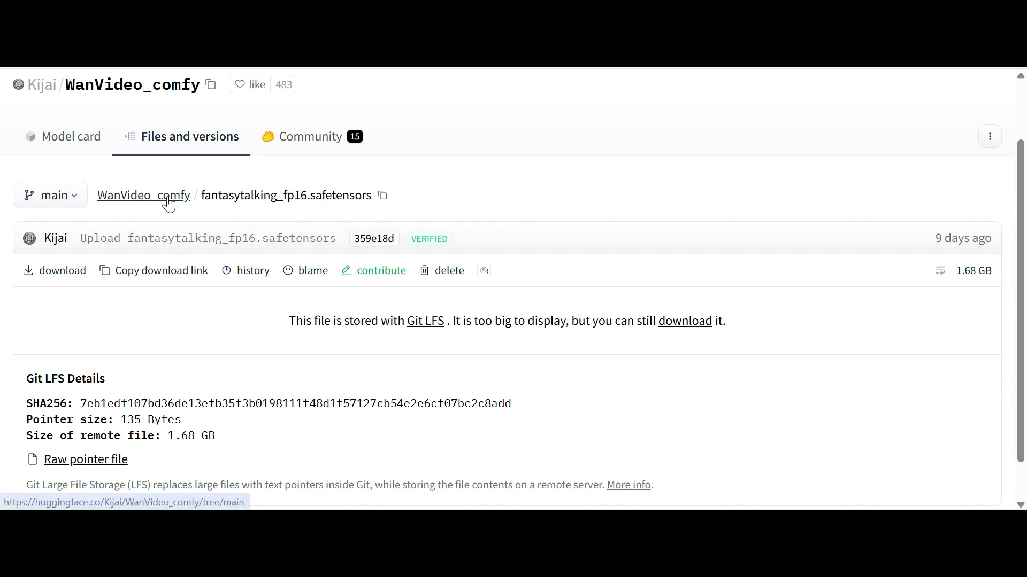
double_click(248, 195)
left_click(477, 202)
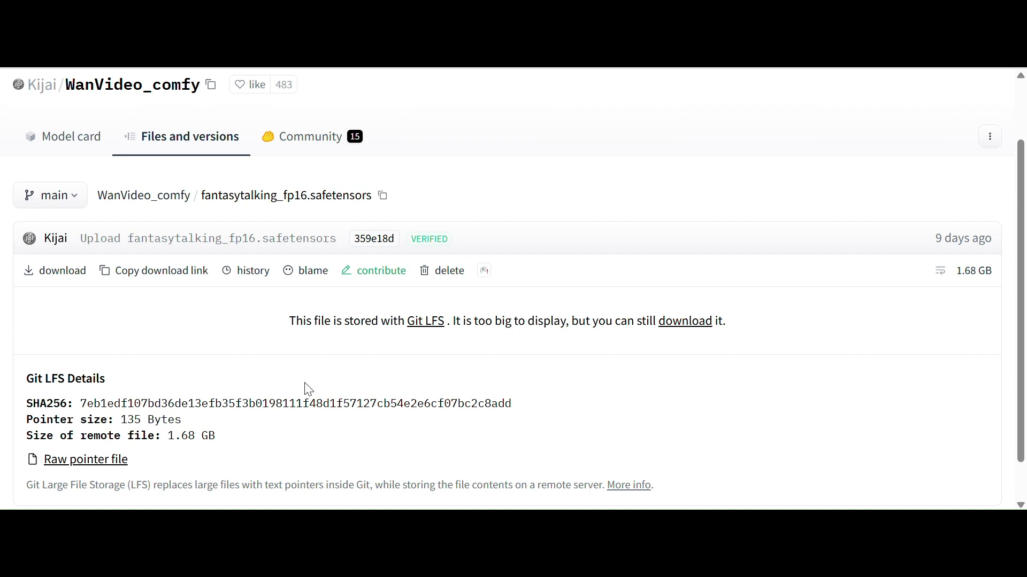
scroll(305, 390, "down", 1)
scroll(428, 201, "up", 3)
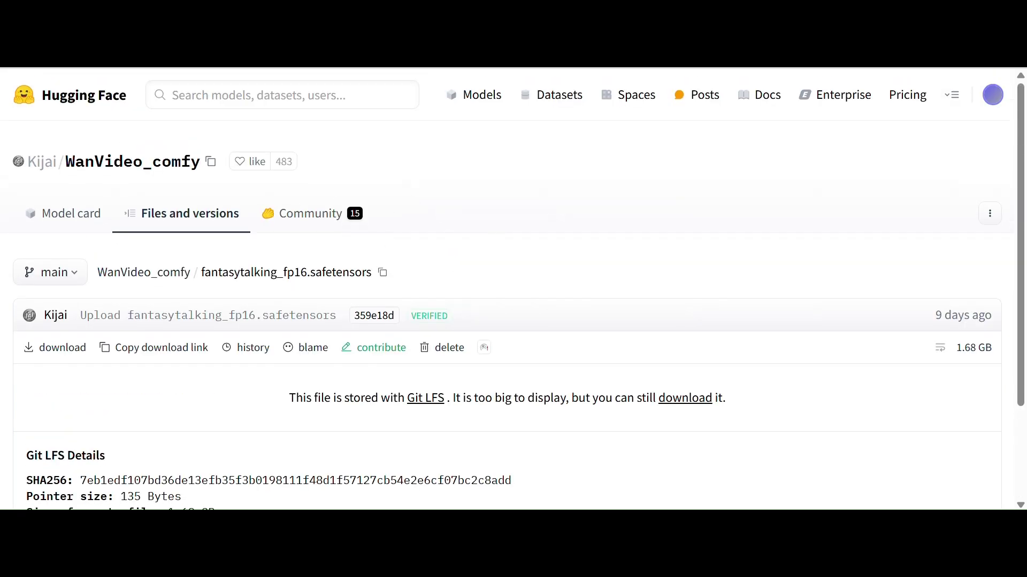
key("F11")
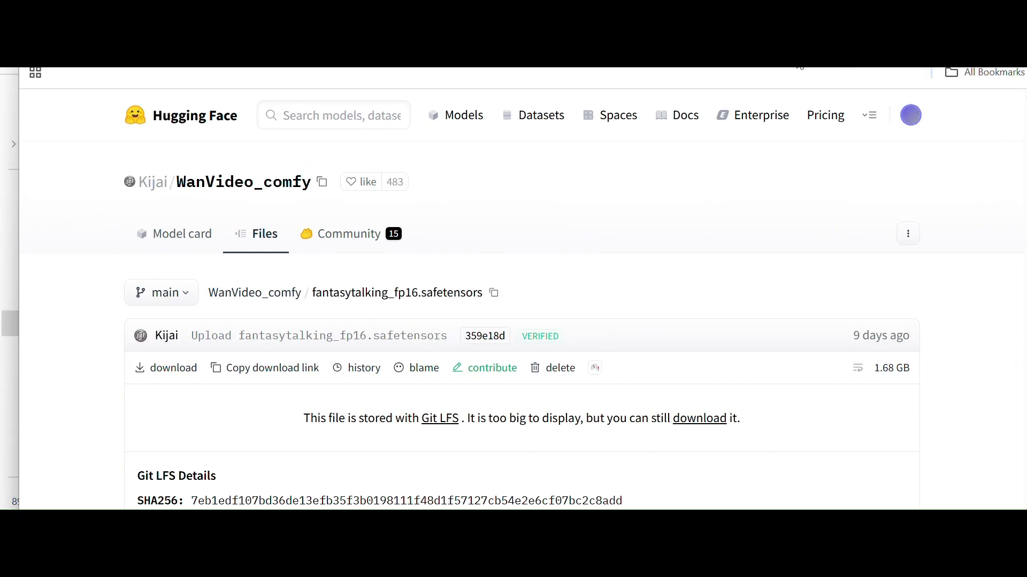
Show ComfyUI full screen and pan across the Inputs and Models groups to the VAE Loader
left_click(539, 66)
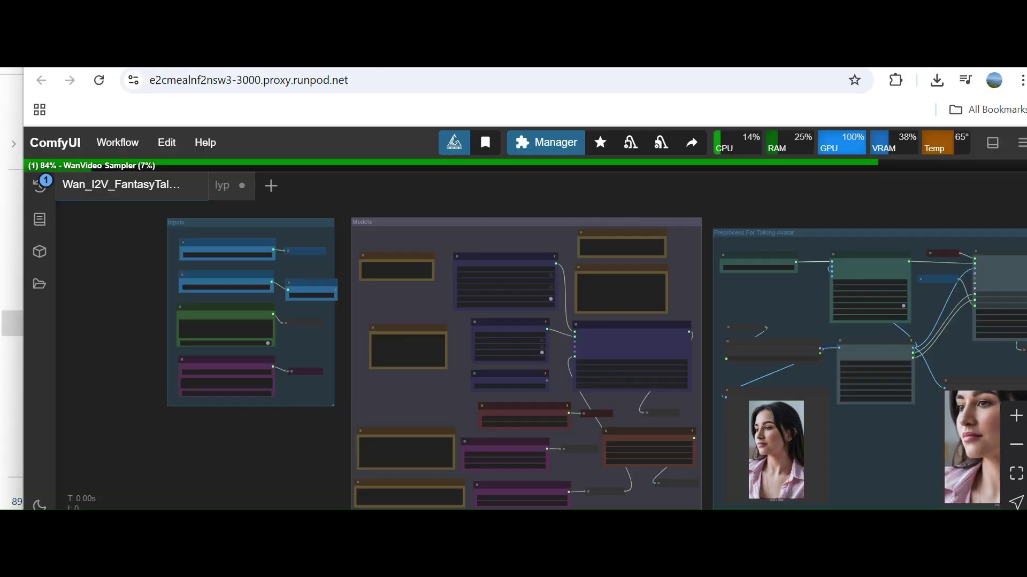
key("F11")
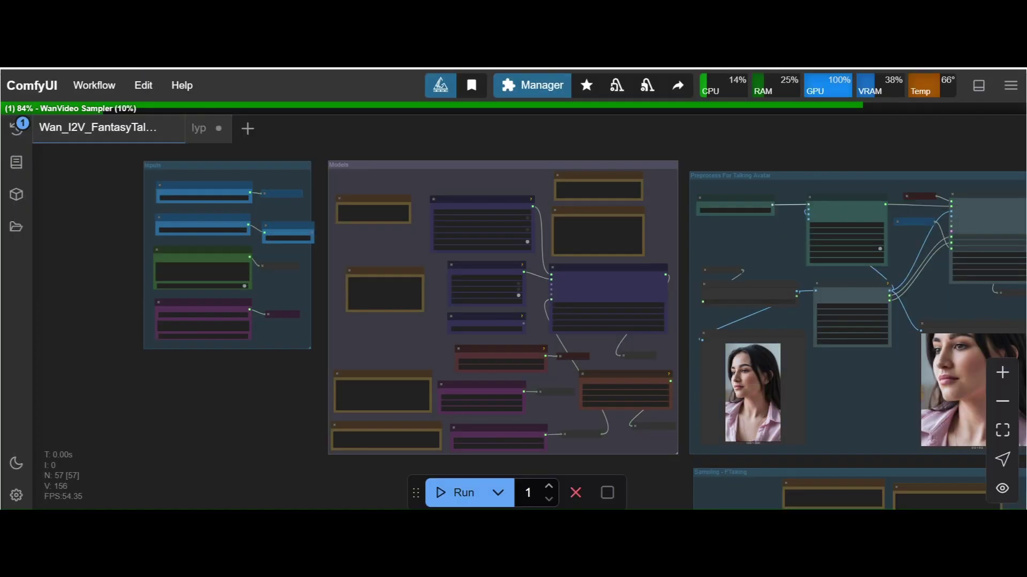
scroll(206, 287, "up", 10)
scroll(268, 272, "down", 6)
left_click_drag(91, 222, 113, 371)
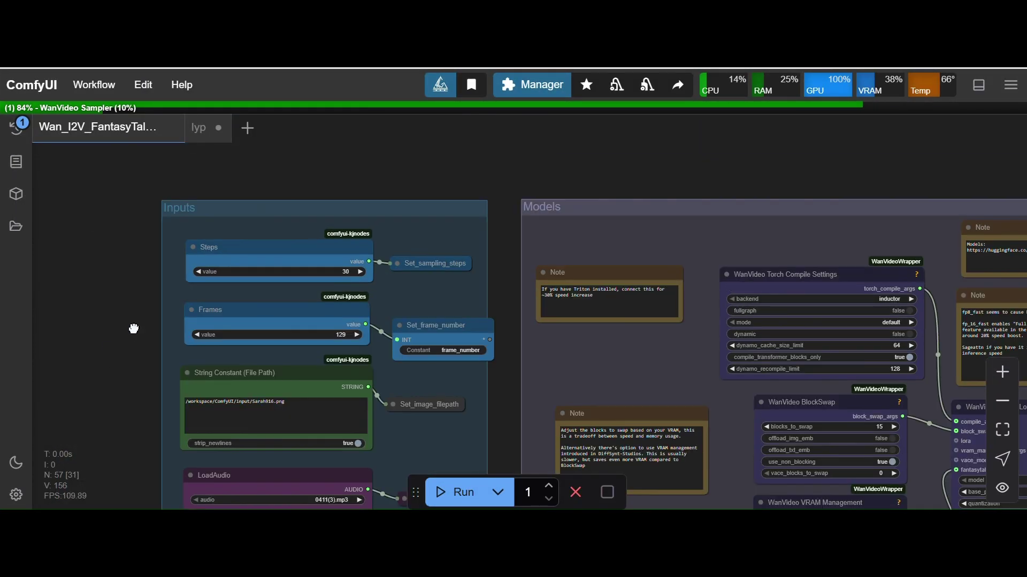
left_click_drag(133, 329, 115, 294)
left_click_drag(117, 400, 120, 340)
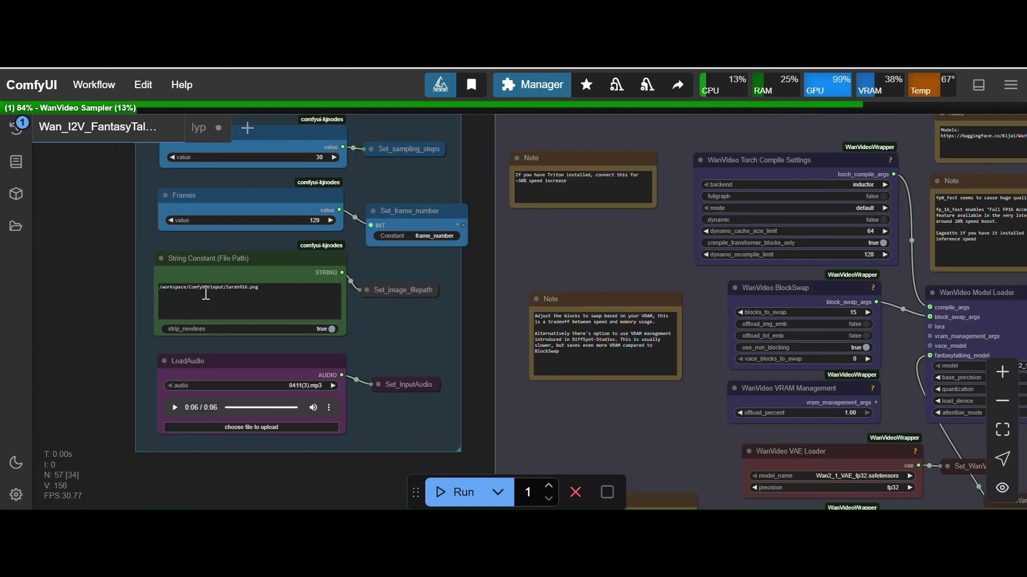
Inspect the portrait image file path in the Inputs group
left_click(217, 290)
scroll(85, 302, "up", 4)
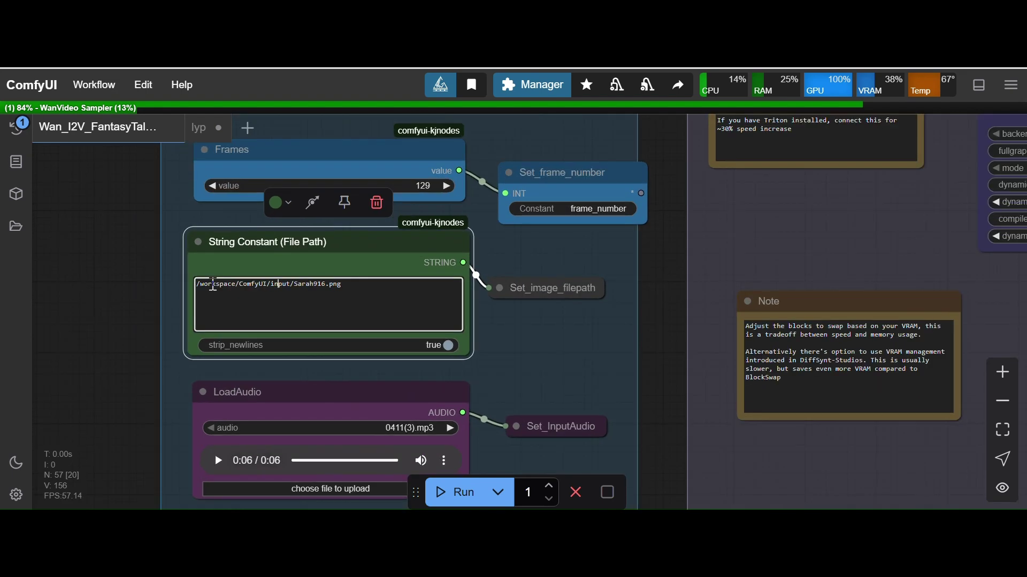
left_click(376, 288)
left_click_drag(114, 321, 100, 301)
scroll(100, 300, "down", 4)
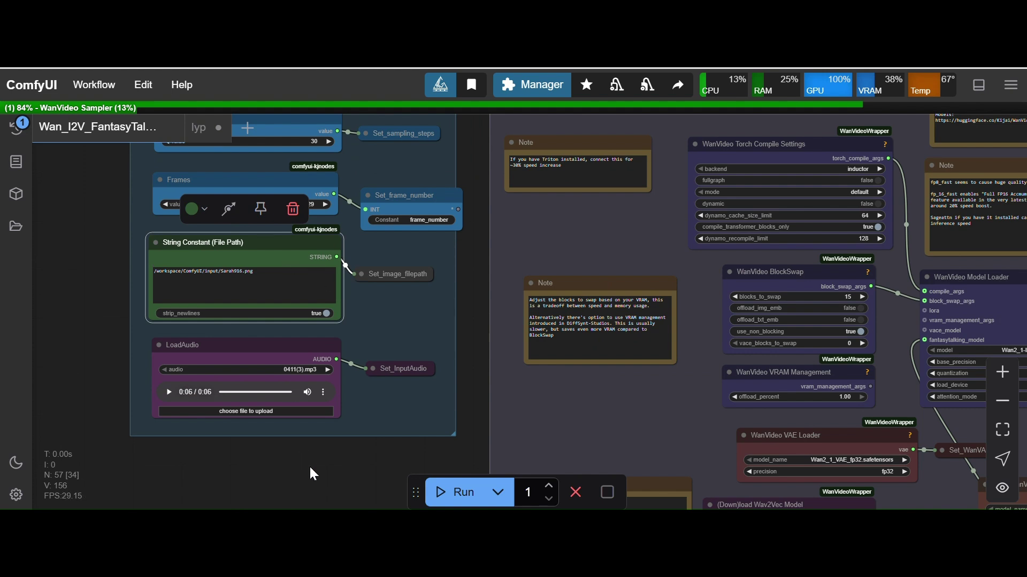
Pan past T5 TextEncoder to the WanVideo Model Loader with fp8_e5m2 quantization
left_click_drag(312, 474, 255, 388)
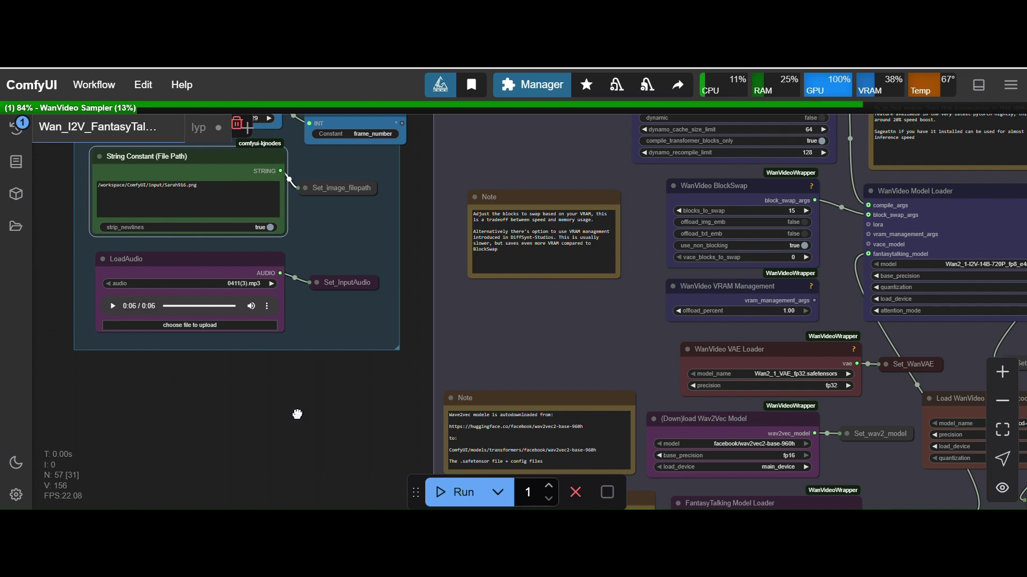
left_click_drag(297, 415, 117, 275)
left_click_drag(413, 222, 271, 235)
left_click_drag(304, 177, 277, 314)
scroll(569, 287, "up", 3)
scroll(570, 287, "up", 2)
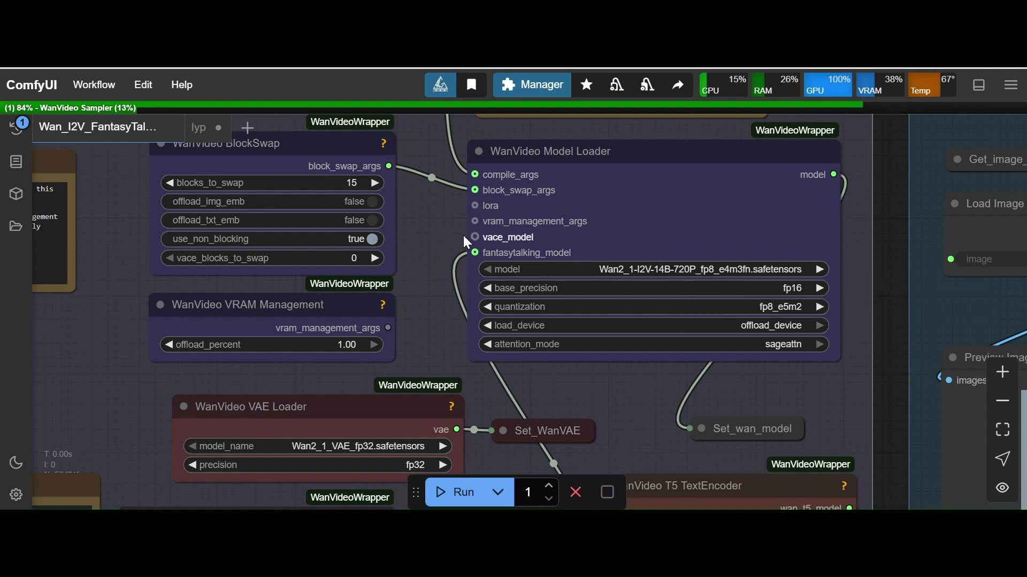
scroll(420, 335, "down", 6)
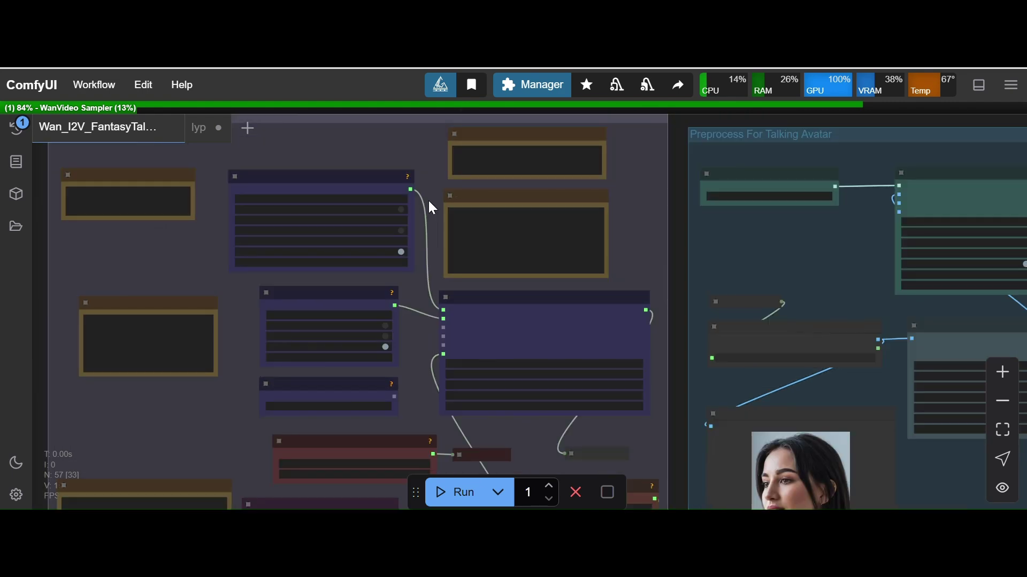
scroll(427, 198, "up", 5)
scroll(432, 205, "up", 2)
scroll(409, 401, "down", 5)
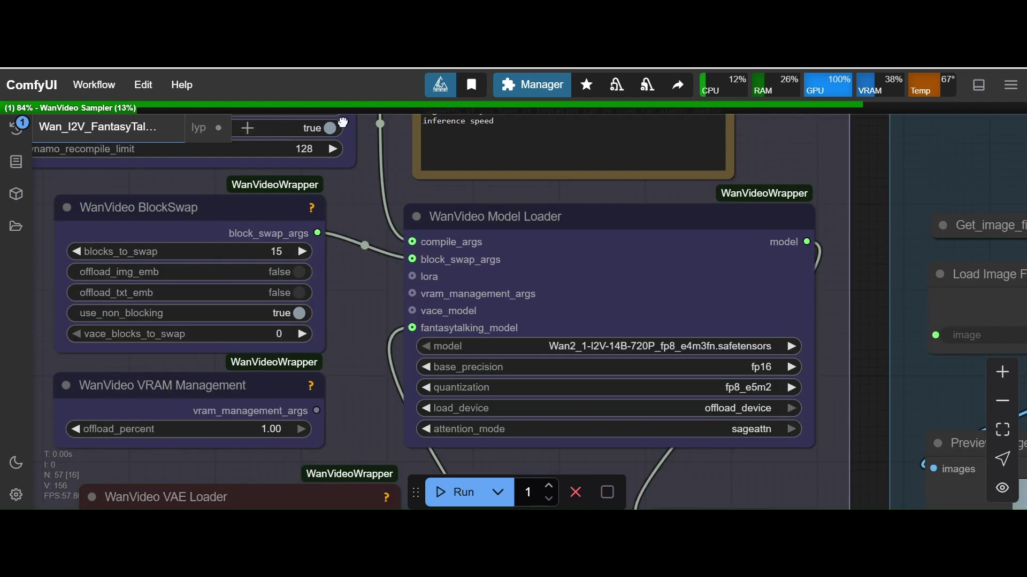
scroll(348, 320, "down", 3)
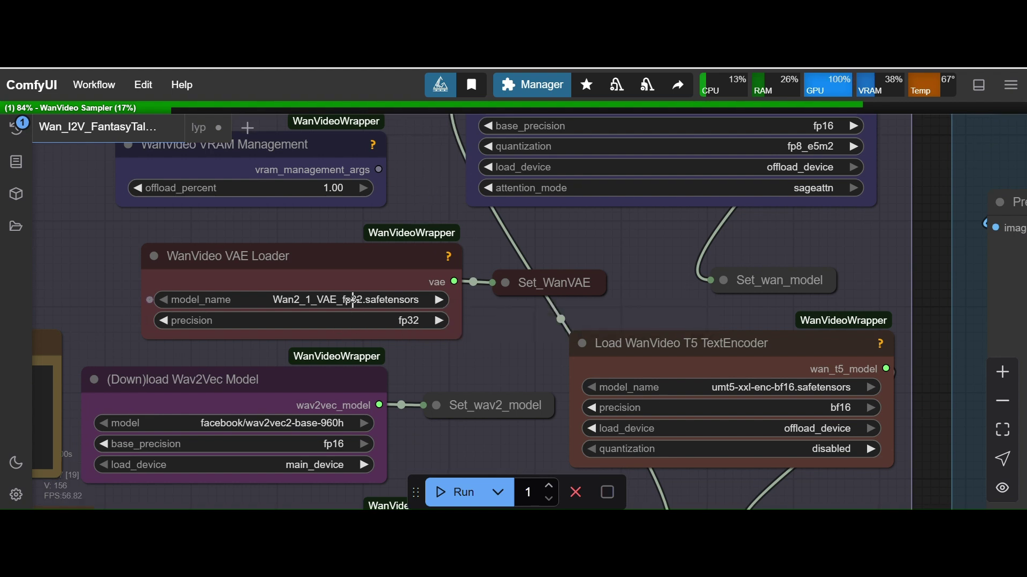
left_click_drag(437, 368, 458, 323)
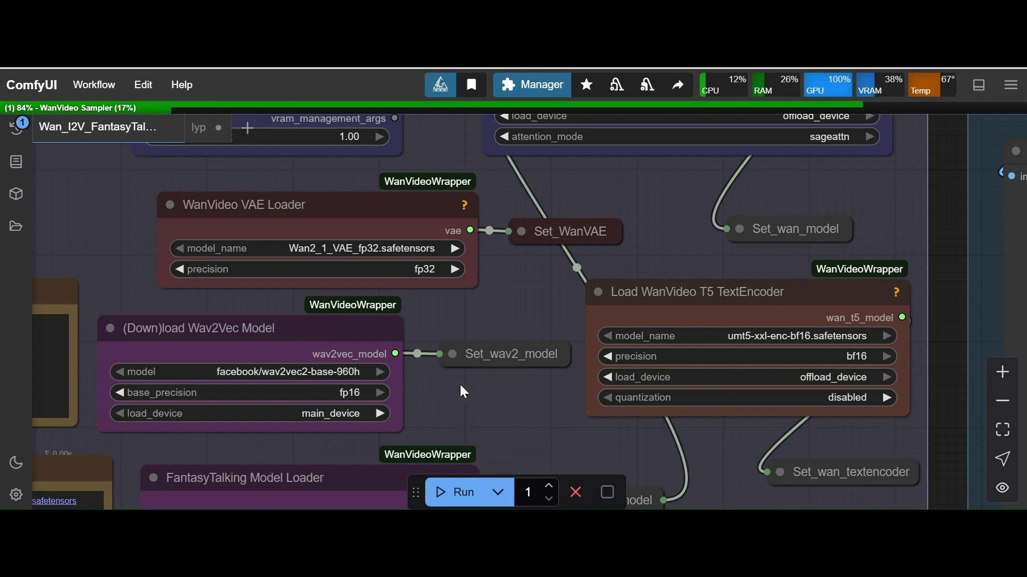
scroll(467, 392, "down", 3)
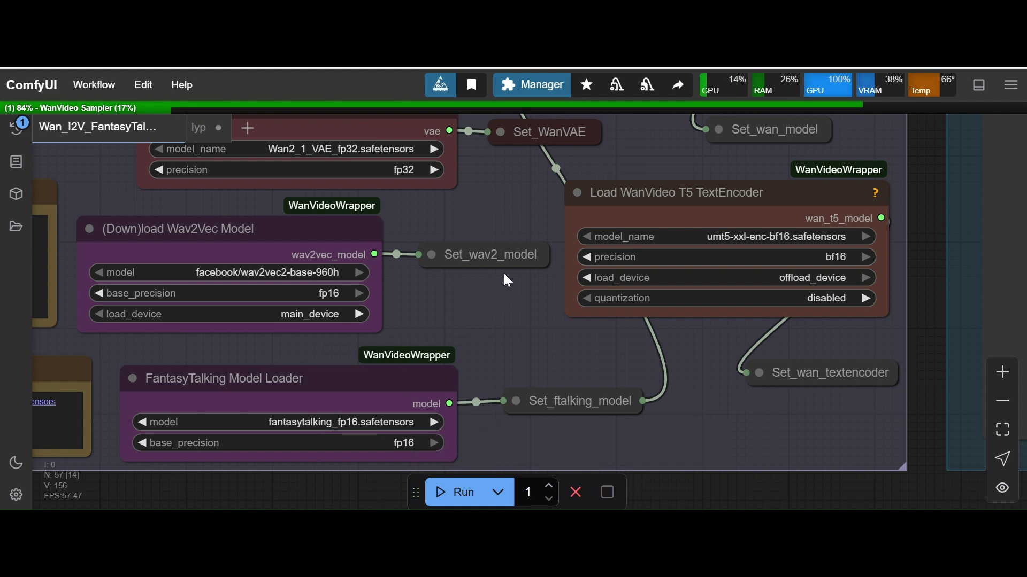
left_click_drag(705, 356, 574, 395)
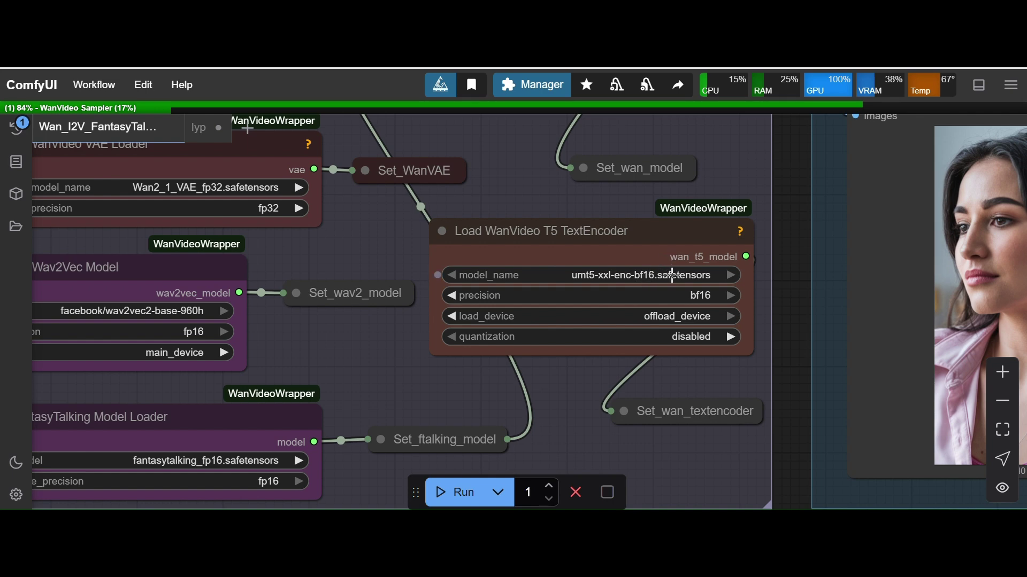
left_click_drag(791, 161, 574, 429)
left_click_drag(584, 204, 483, 383)
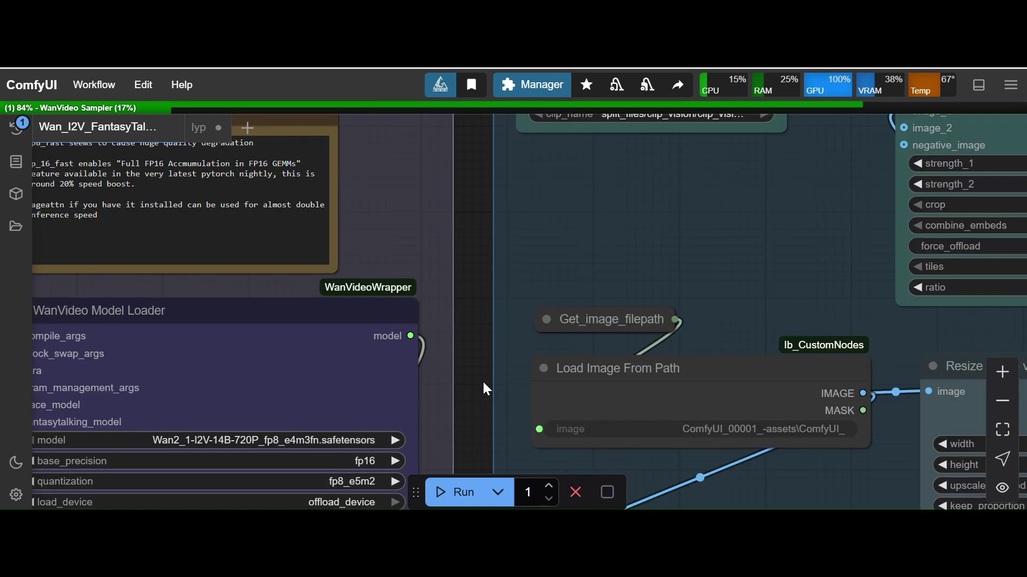
left_click_drag(469, 184, 379, 364)
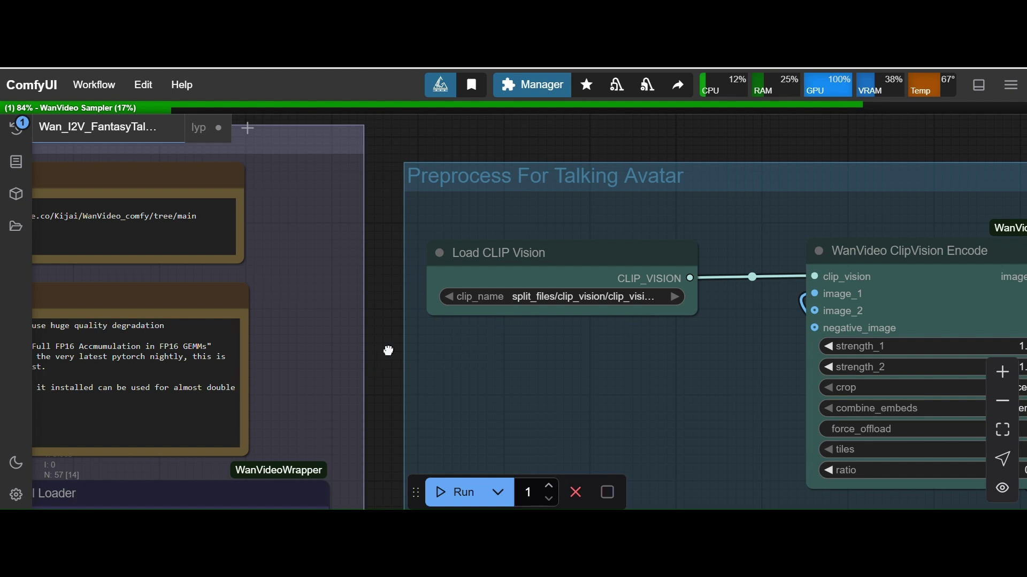
scroll(442, 353, "down", 4)
left_click_drag(443, 370, 512, 298)
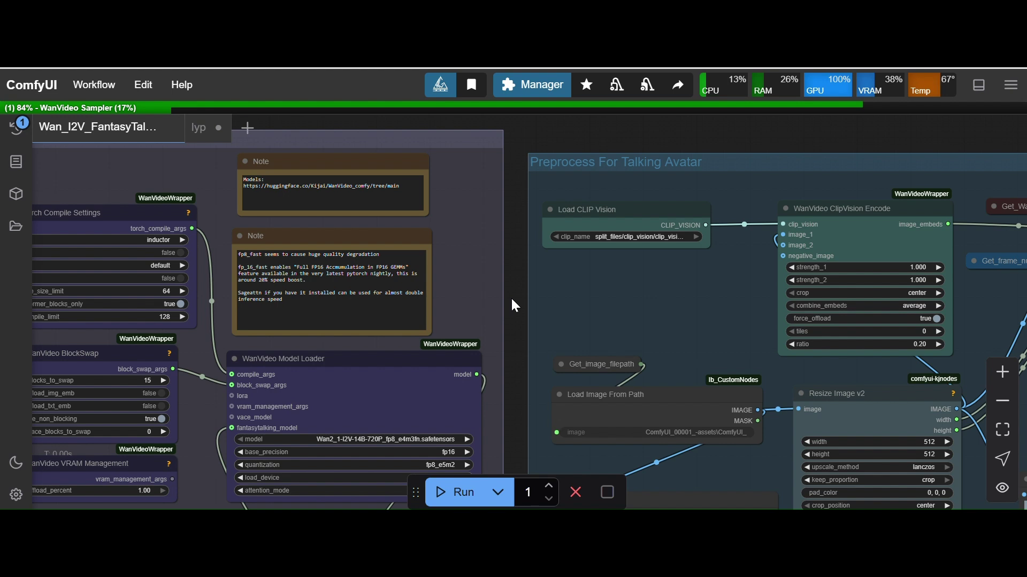
left_click_drag(512, 316, 537, 303)
left_click_drag(561, 337, 643, 330)
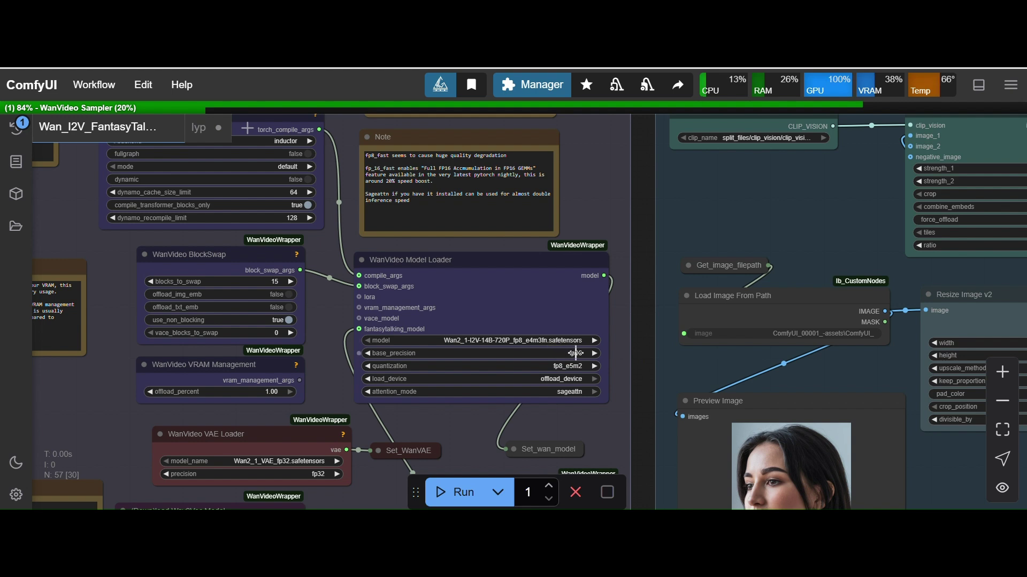
left_click_drag(639, 420, 631, 393)
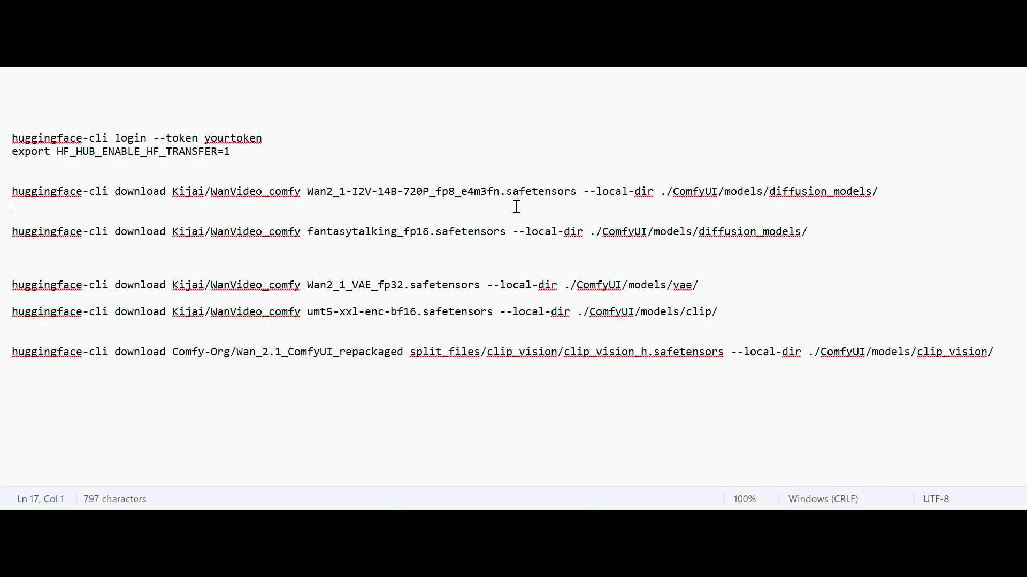
Highlight the huggingface-cli Wan2_1 download command and the second pip install line
left_click(322, 202)
left_click(189, 181)
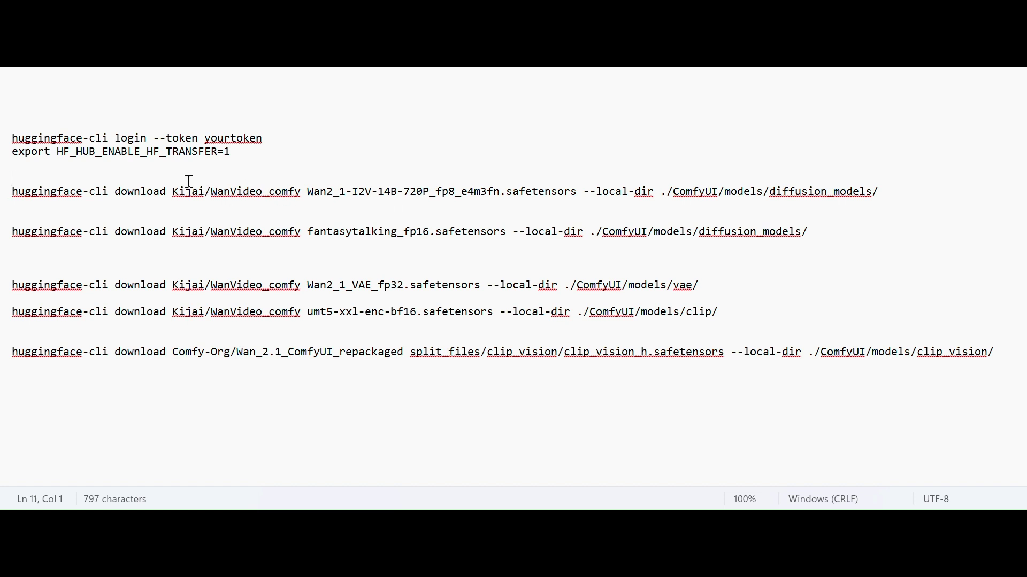
double_click(106, 192)
left_click_drag(84, 191, 3, 196)
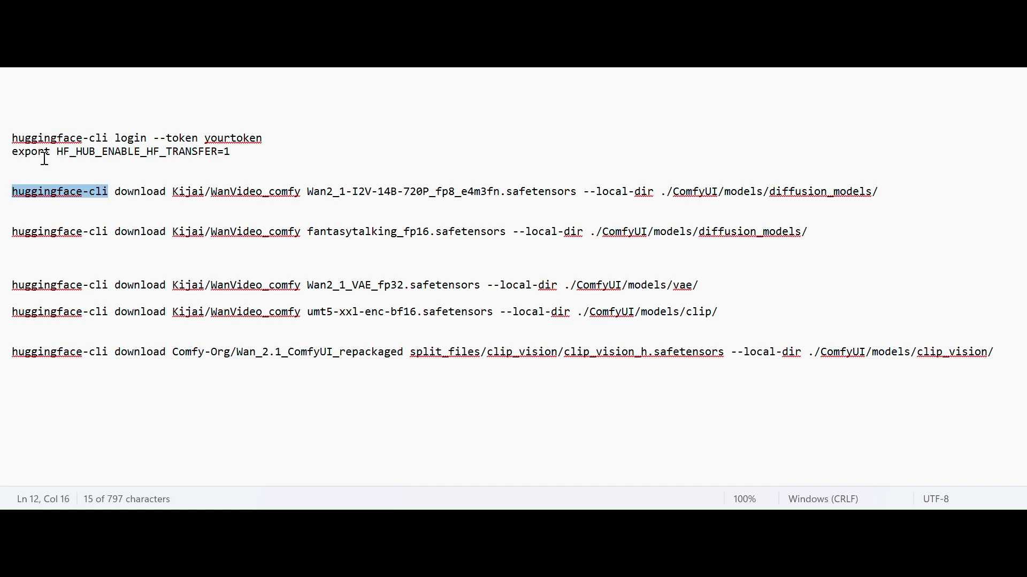
left_click(94, 119)
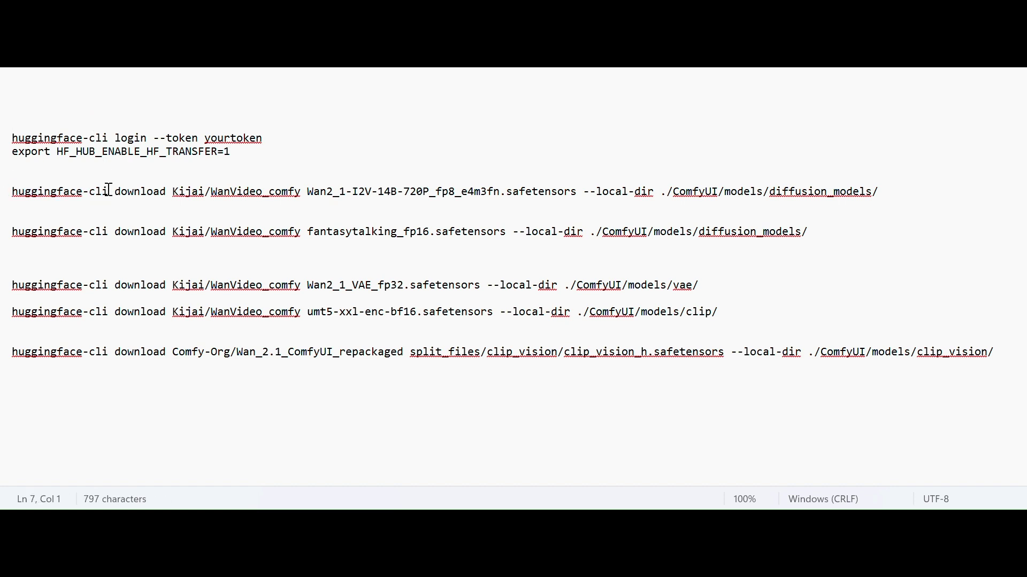
left_click_drag(108, 191, 12, 193)
left_click(140, 109)
left_click_drag(107, 191, 16, 205)
left_click(78, 155)
left_click_drag(160, 58, 12, 58)
left_click(115, 90)
Add a blank line after the pip install commands and highlight the login token placeholder
key("Return")
scroll(514, 267, "up", 1)
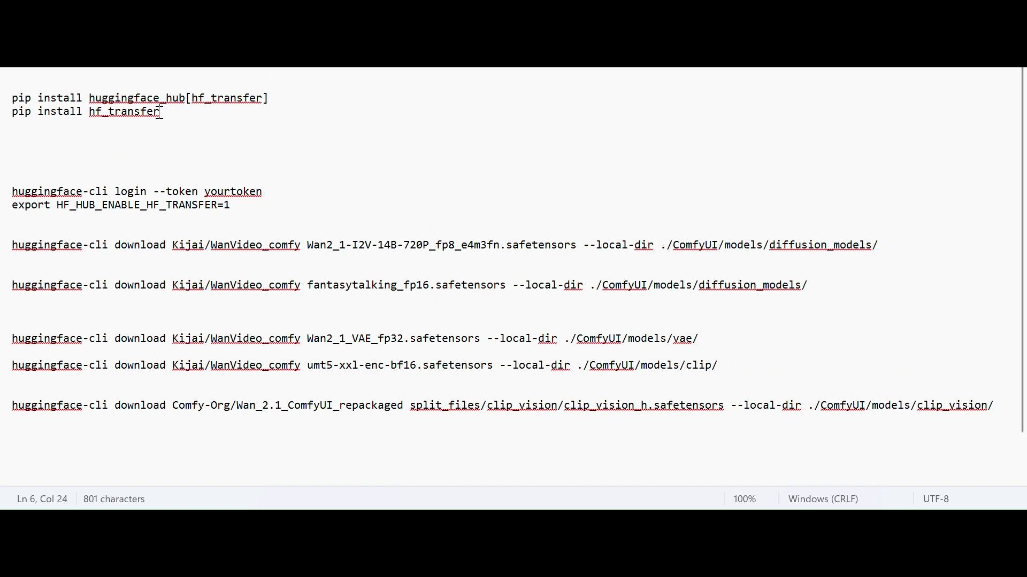
left_click_drag(160, 111, 1, 107)
left_click(126, 143)
left_click_drag(204, 192, 266, 195)
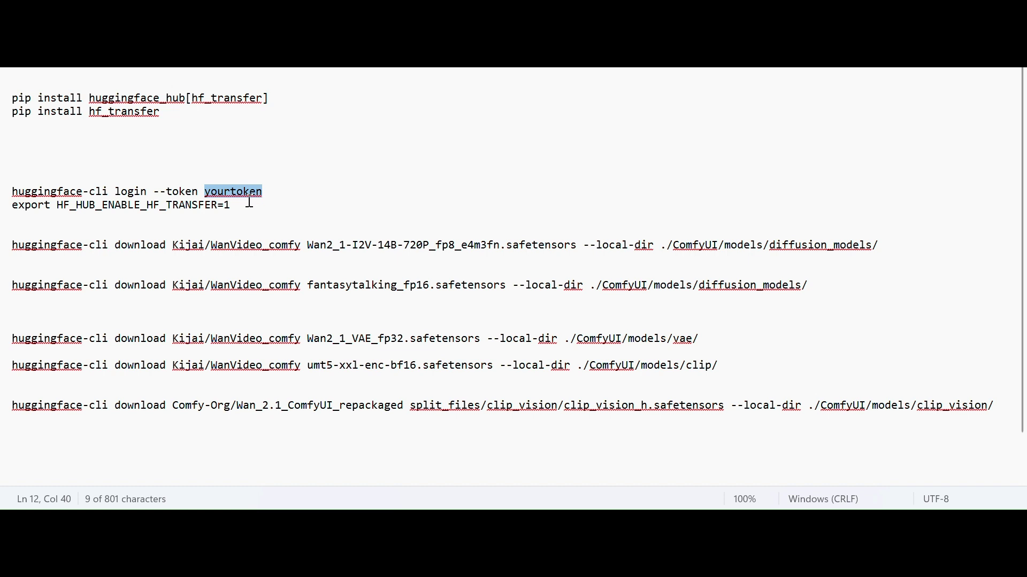
left_click(249, 202)
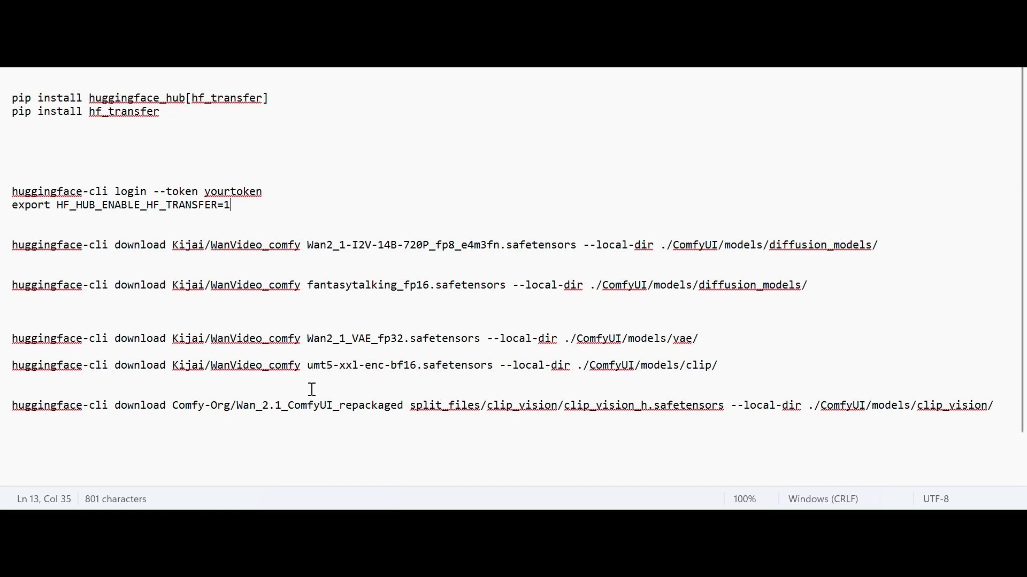
Highlight all setup and download commands, then the ./ prefix of the download path
left_click(287, 461)
left_click_drag(33, 422, 2, 95)
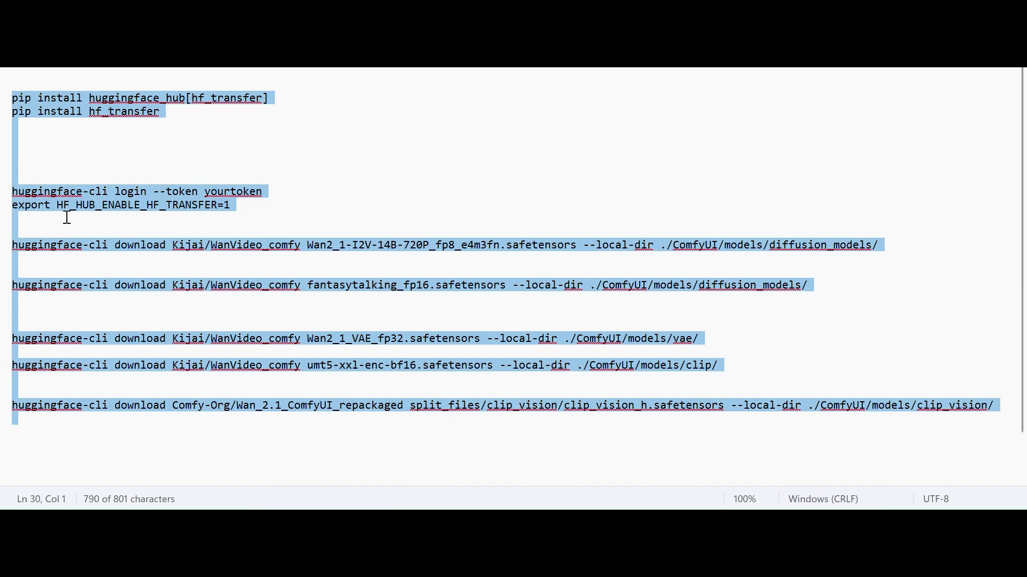
left_click(243, 245)
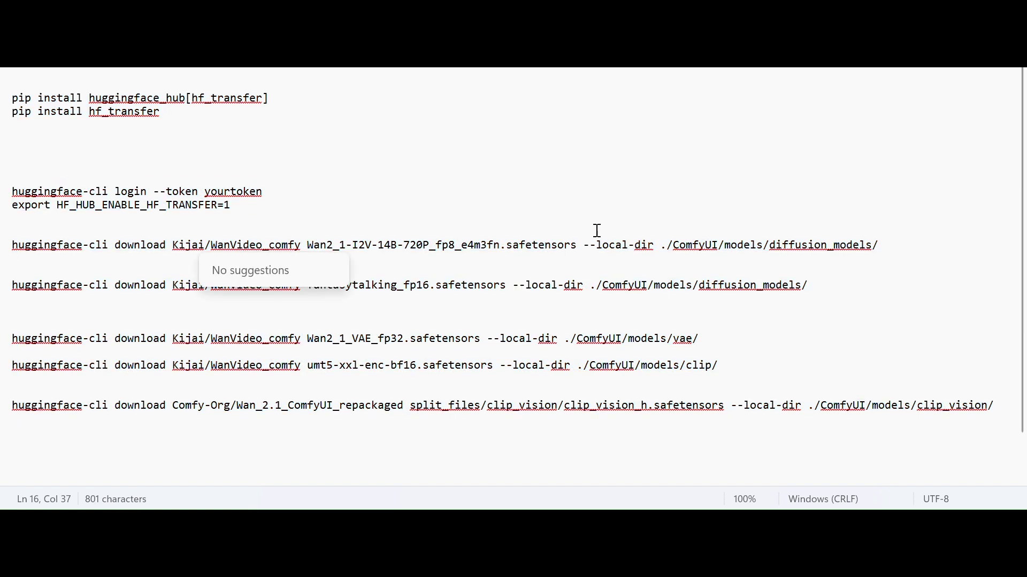
left_click_drag(662, 246, 675, 247)
left_click(676, 218)
left_click_drag(663, 247, 675, 247)
left_click(910, 242)
Highlight the diffusion_models destination folder in the Wan2_1 download command
left_click_drag(661, 246, 813, 248)
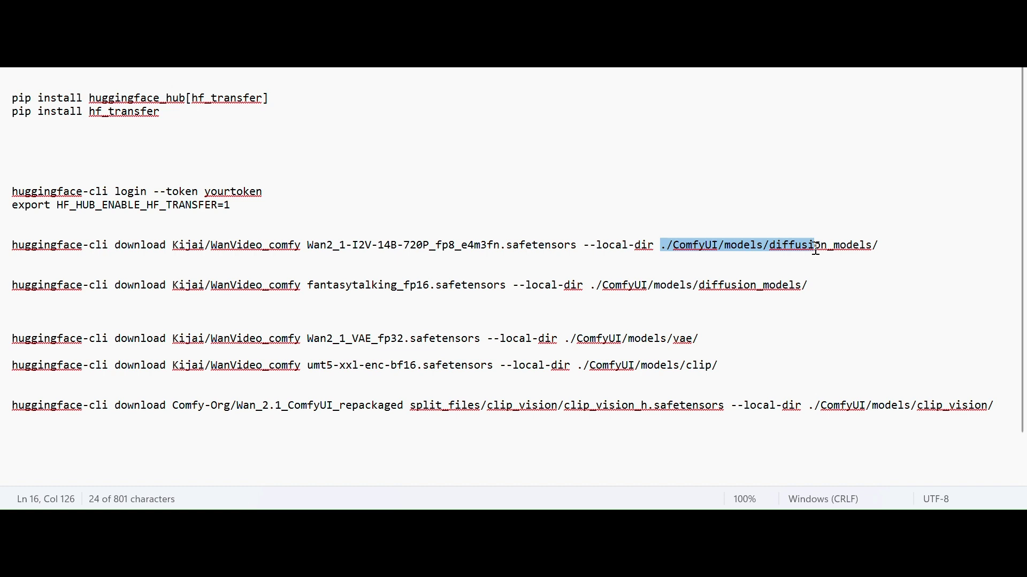
left_click(672, 246)
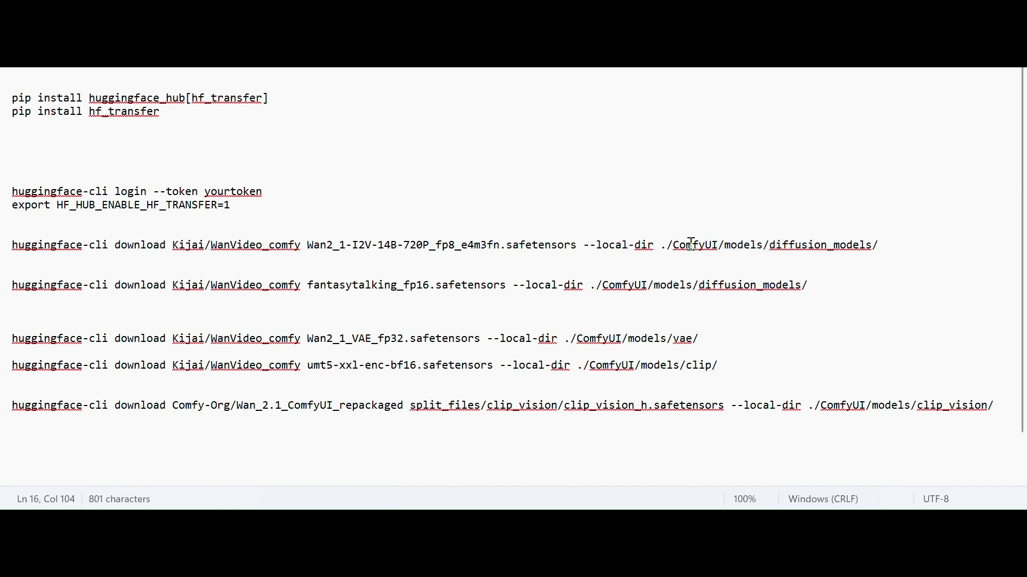
left_click(881, 247)
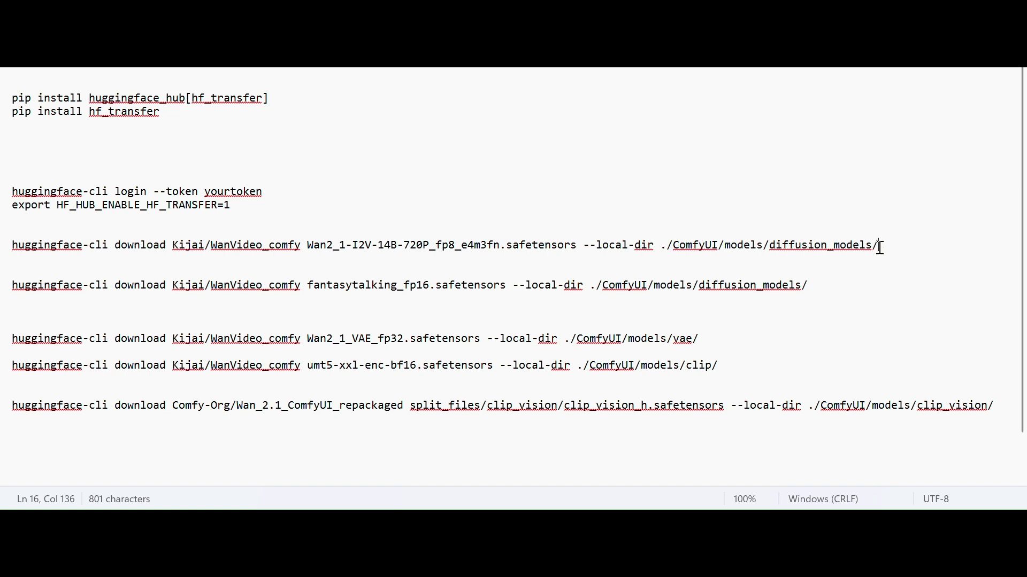
left_click(654, 246)
left_click(401, 263)
left_click(502, 316)
Switch to ComfyUI and pan past the Wav2vec notes and portrait preview to Sampling - FTalking
left_click(561, 476)
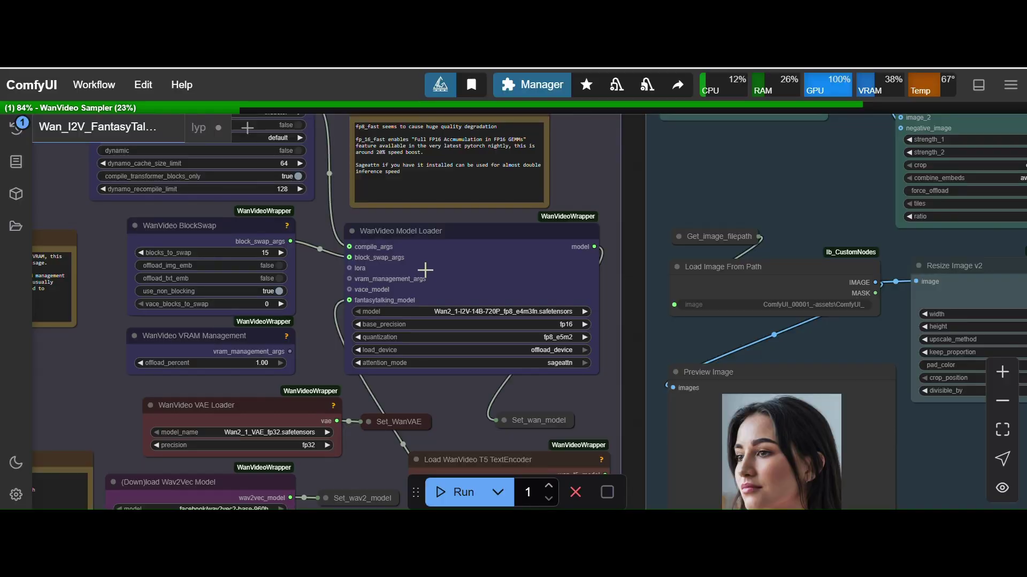
scroll(631, 291, "down", 2)
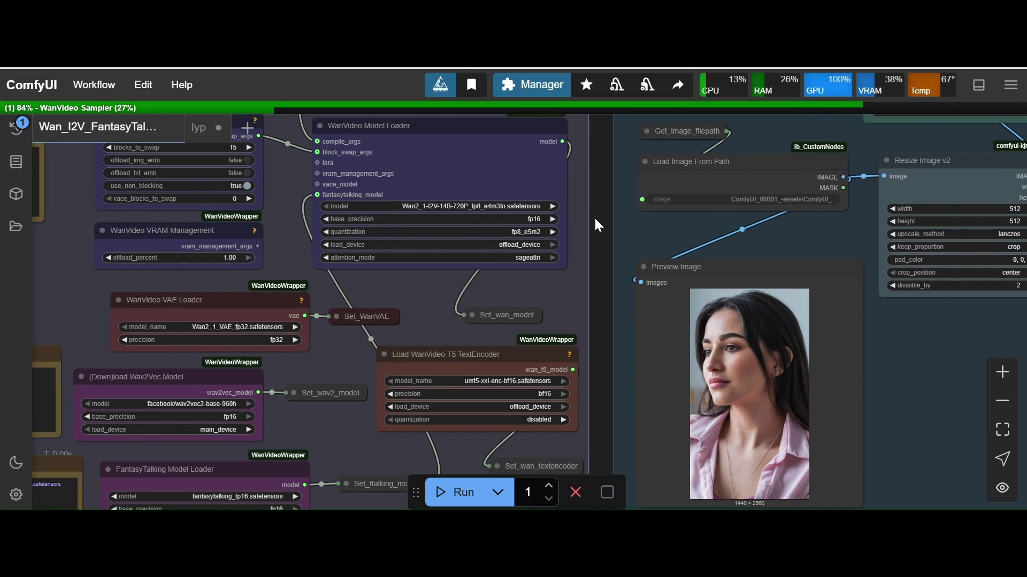
scroll(597, 383, "down", 3)
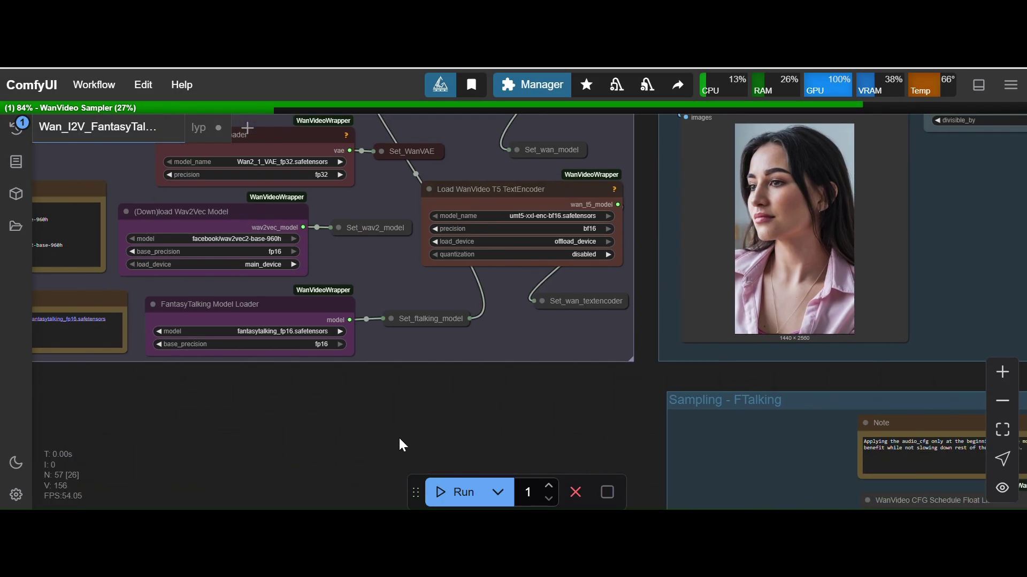
left_click_drag(402, 441, 523, 440)
scroll(492, 420, "left", 3)
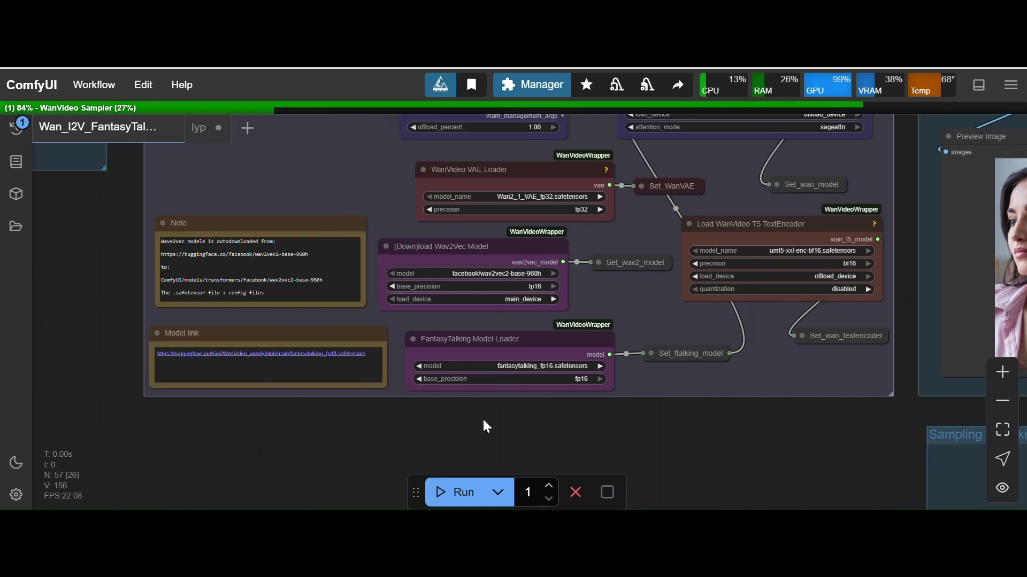
left_click_drag(101, 264, 48, 240)
left_click_drag(656, 413, 486, 438)
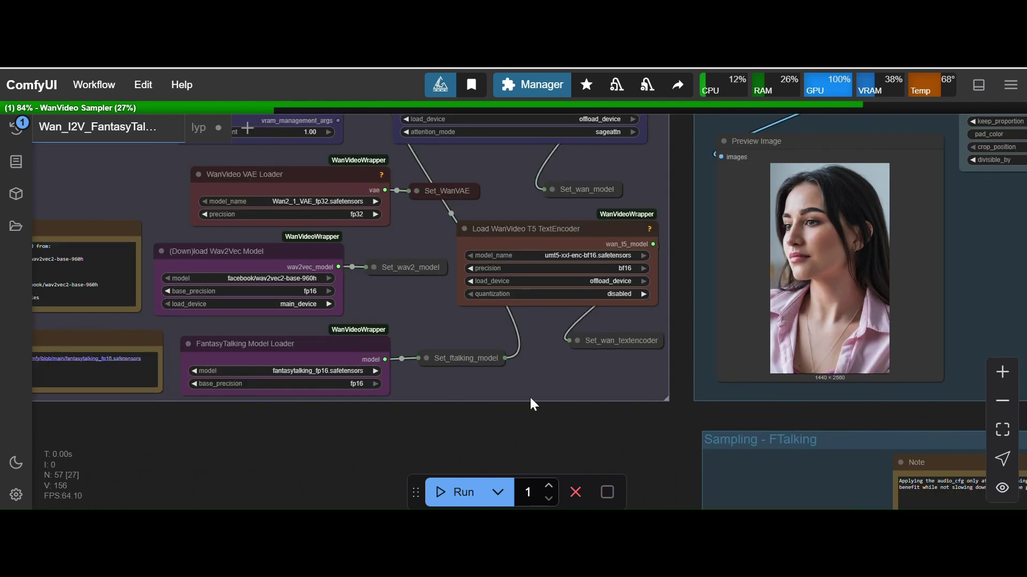
left_click_drag(667, 332, 642, 313)
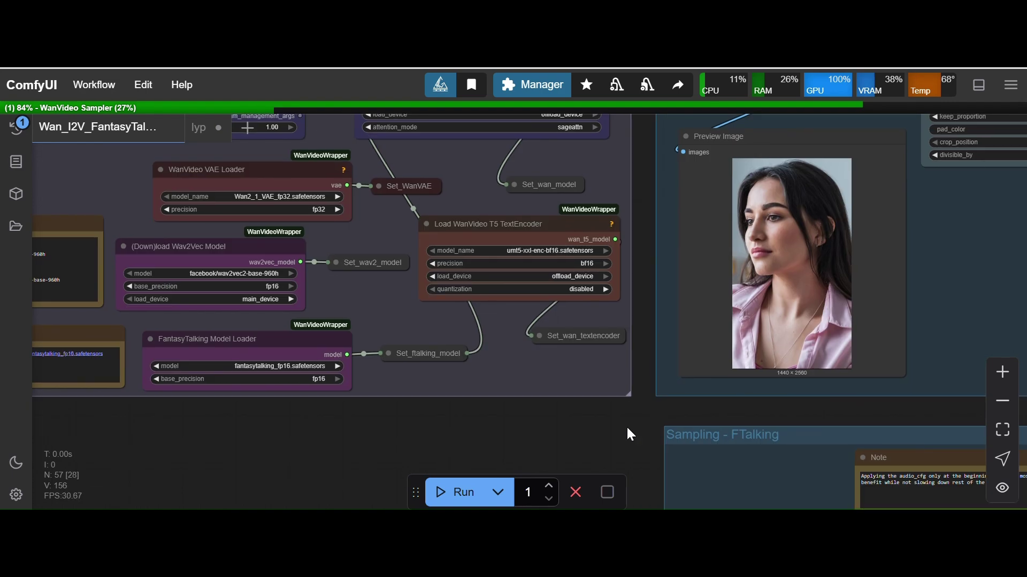
left_click_drag(626, 427, 292, 209)
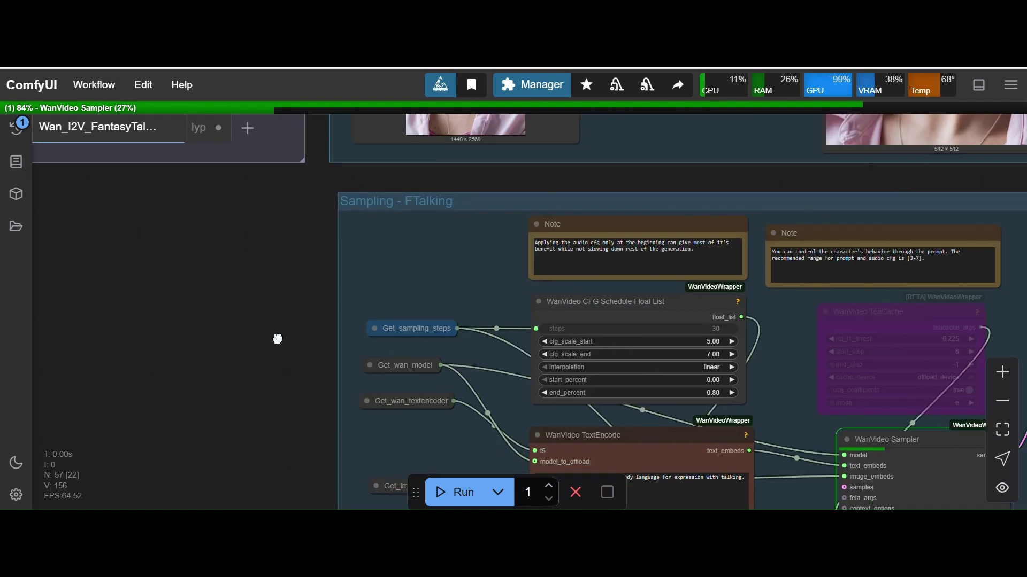
Pan across TextEncode and Get_frame_number to center the FantasyTalking Wav2Vec Embeds node
left_click_drag(278, 339, 246, 195)
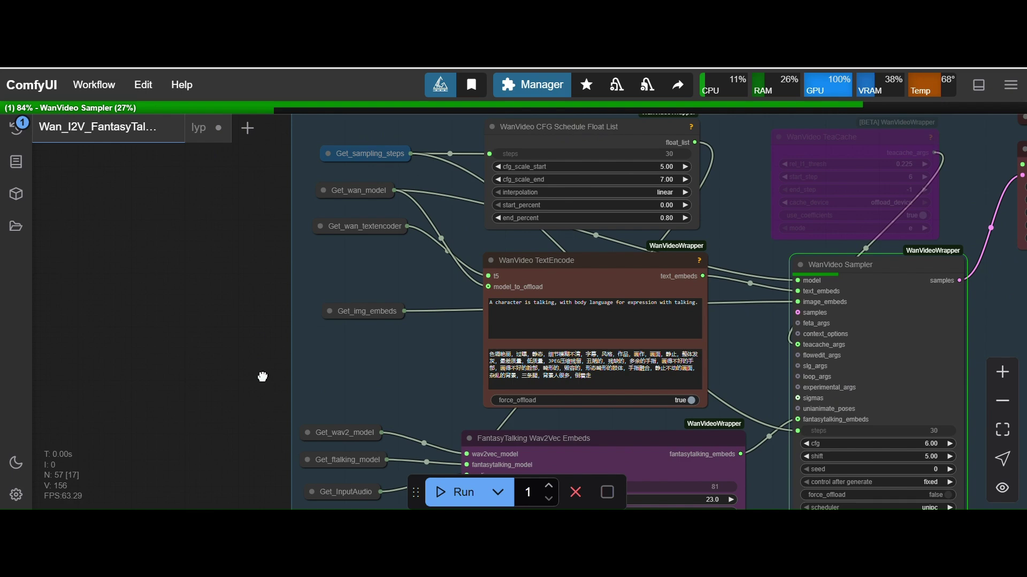
left_click_drag(263, 377, 252, 274)
left_click_drag(247, 394, 215, 330)
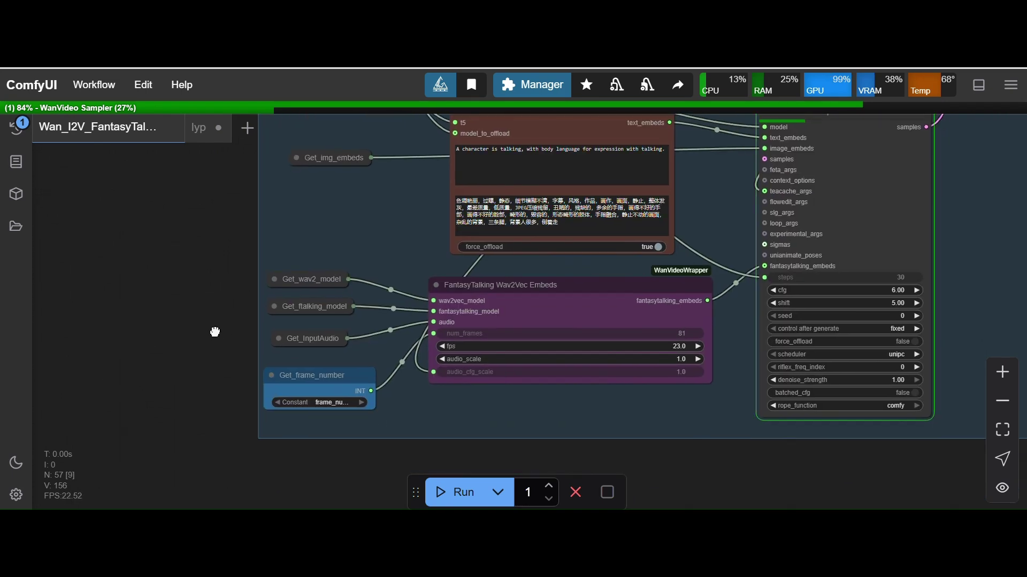
left_click_drag(585, 390, 501, 405)
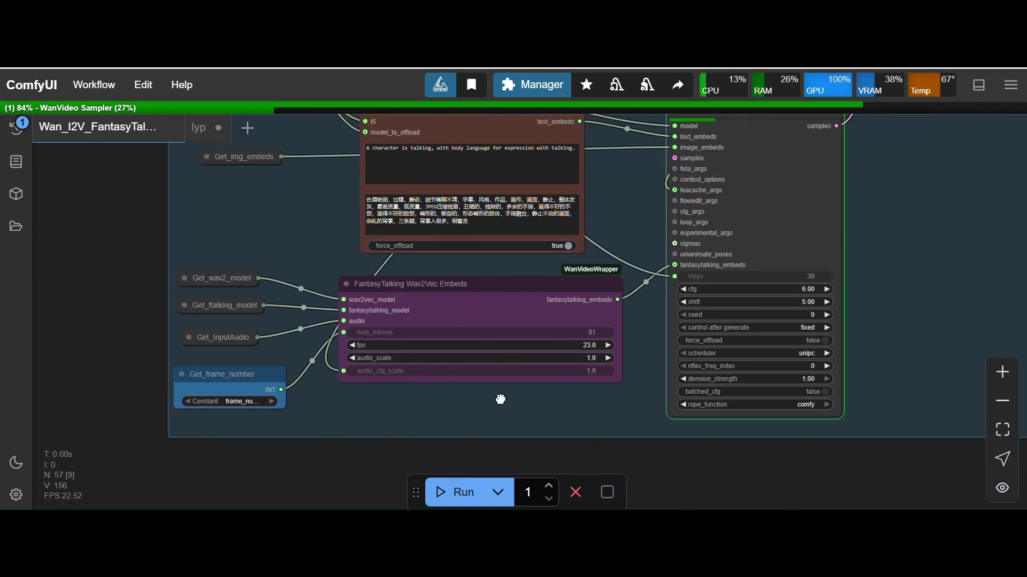
scroll(543, 362, "up", 6)
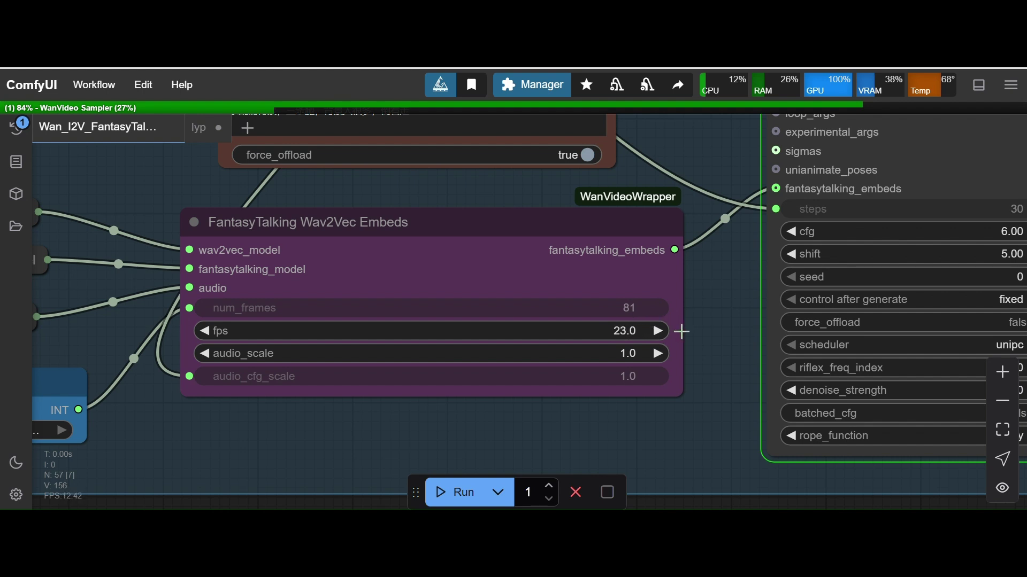
Pan right to show the full talking-avatar video preview beside WanVideo Sampler
scroll(700, 332, "down", 5)
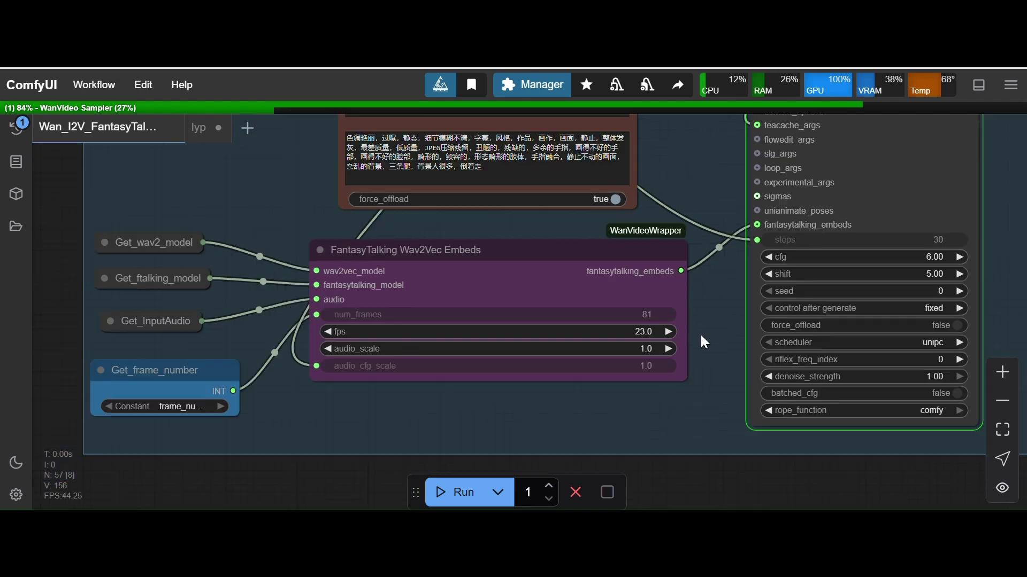
left_click_drag(650, 260, 540, 328)
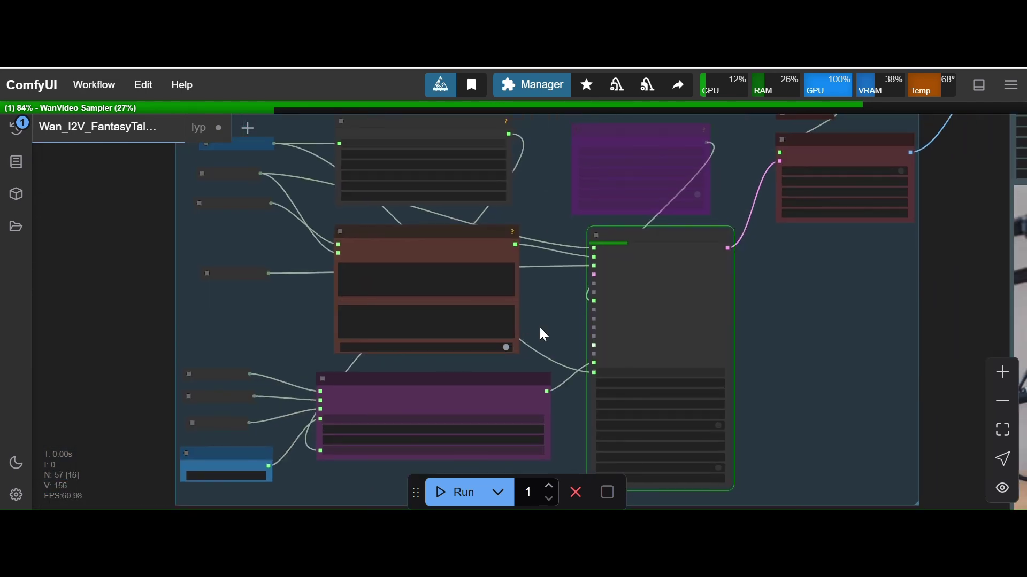
left_click_drag(802, 332, 601, 310)
left_click_drag(771, 239, 550, 316)
left_click_drag(552, 390, 497, 289)
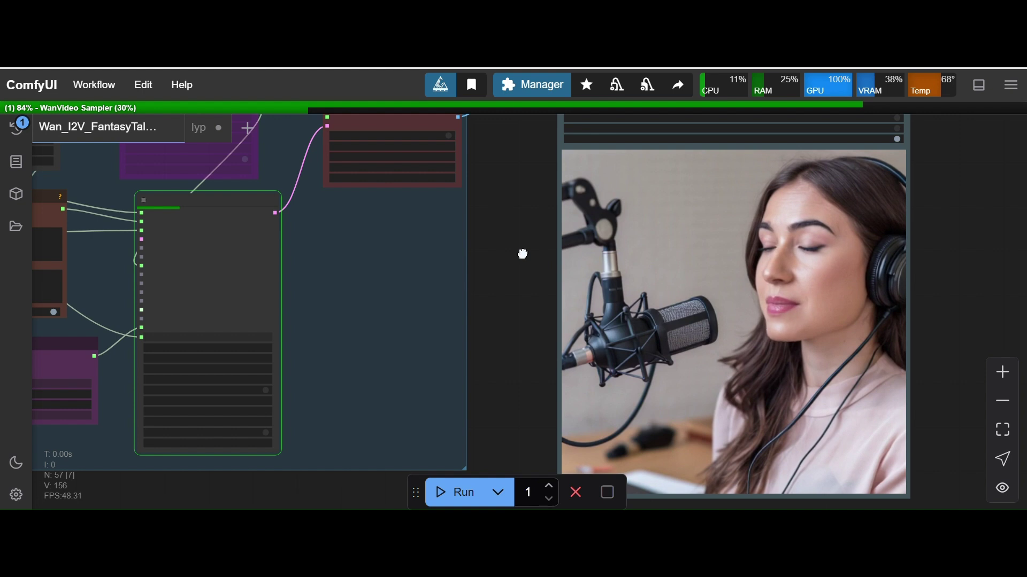
left_click_drag(522, 255, 472, 275)
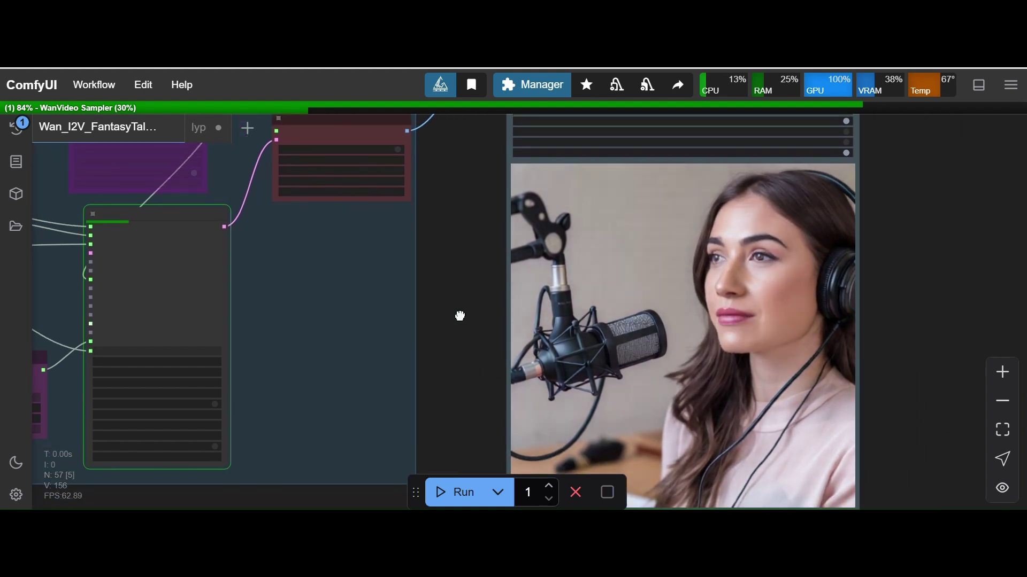
left_click_drag(459, 314, 471, 301)
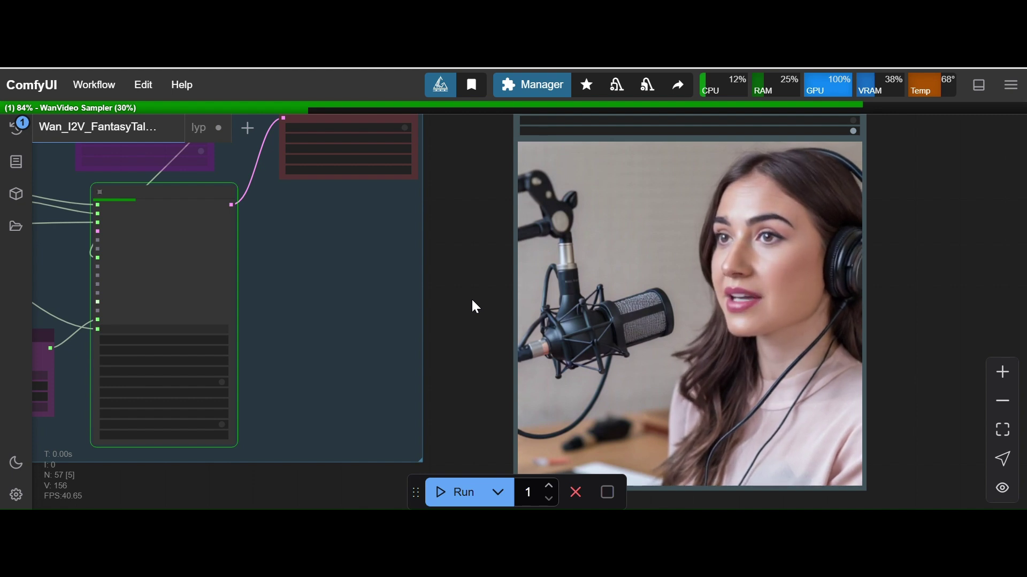
left_click_drag(476, 307, 504, 302)
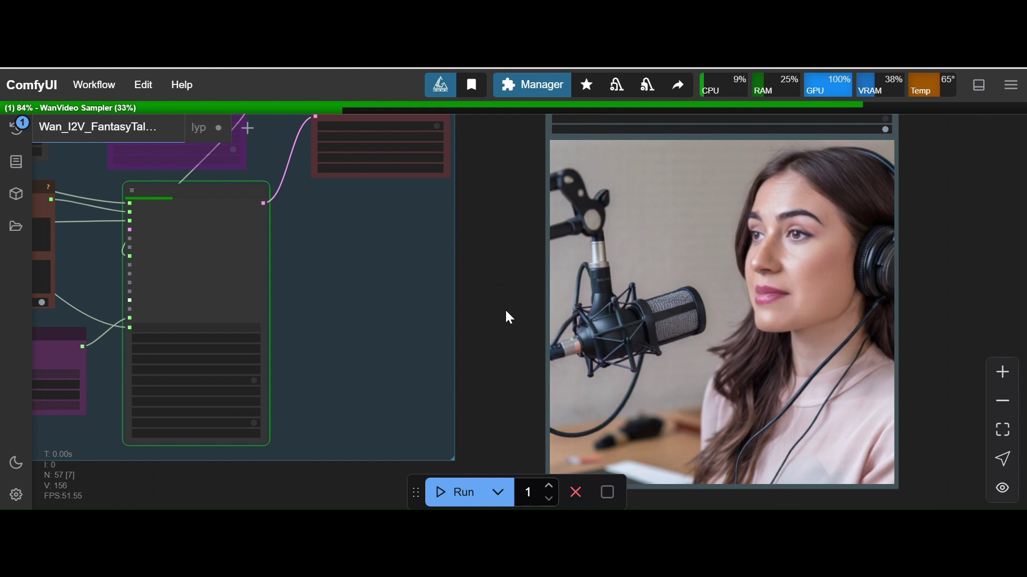
Zoom out and pan to frame the Inputs, Models, Preprocess and Sampling groups together
scroll(506, 337, "up", 2)
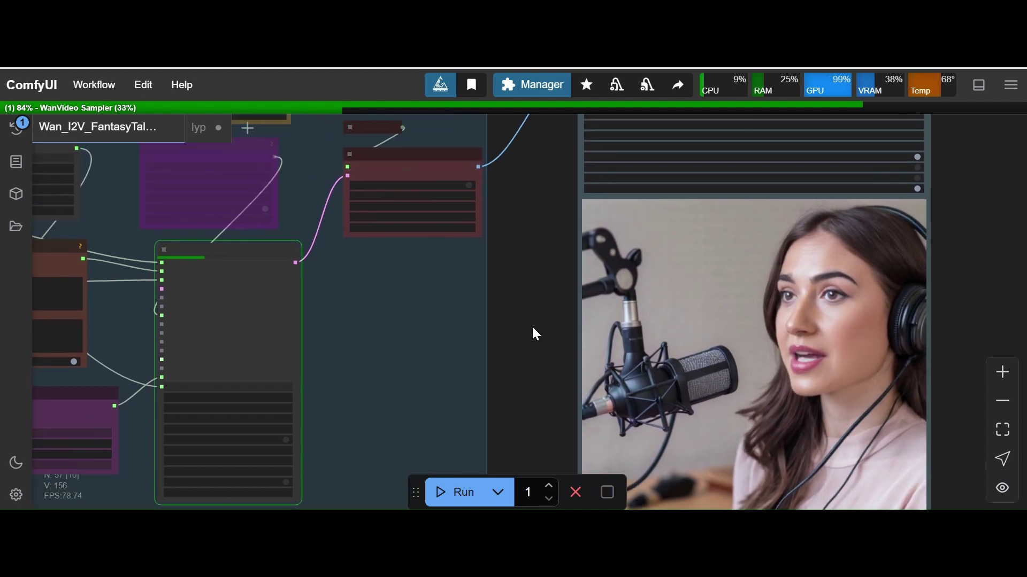
left_click_drag(537, 268, 593, 358)
left_click_drag(576, 213, 704, 256)
left_click_drag(224, 183, 393, 174)
left_click_drag(47, 300, 252, 267)
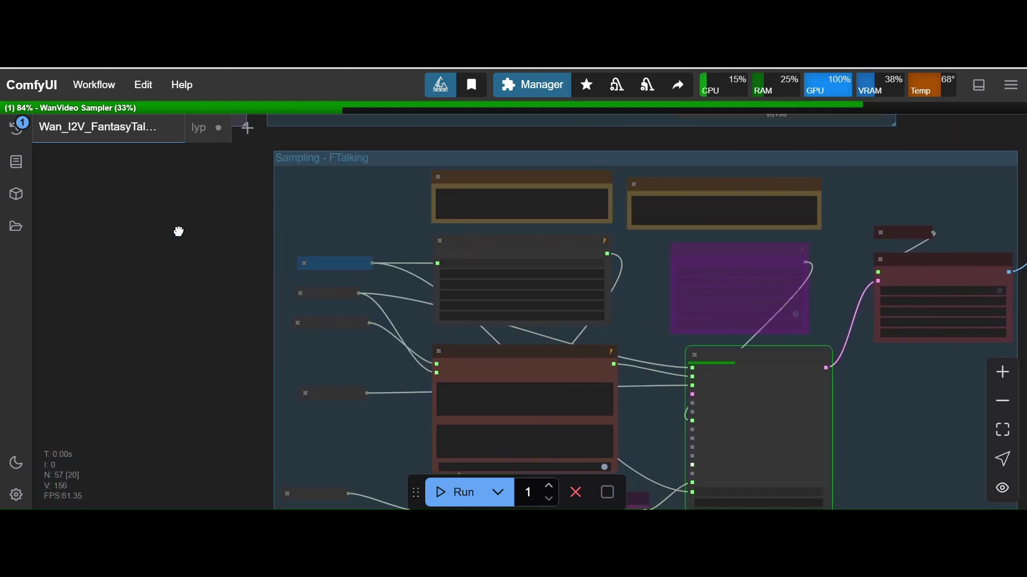
scroll(233, 364, "down", 6)
left_click_drag(207, 359, 391, 379)
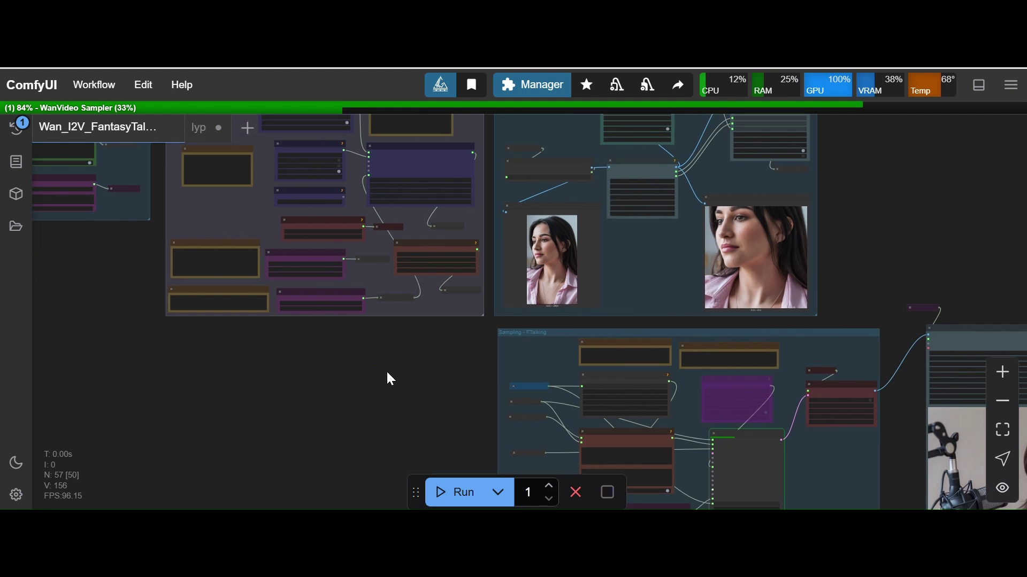
left_click_drag(134, 264, 211, 365)
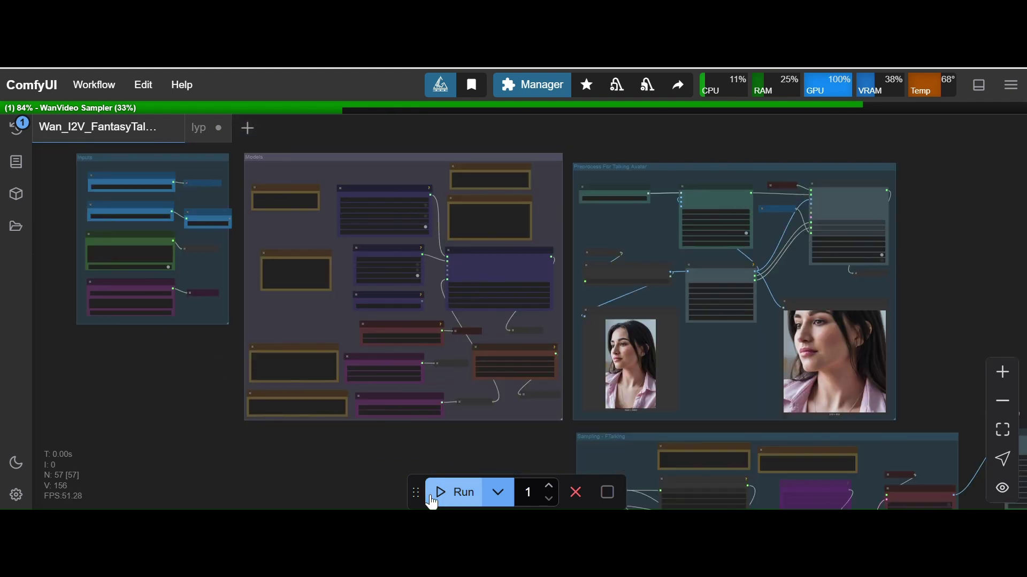
left_click_drag(358, 428, 280, 427)
left_click_drag(871, 216, 818, 256)
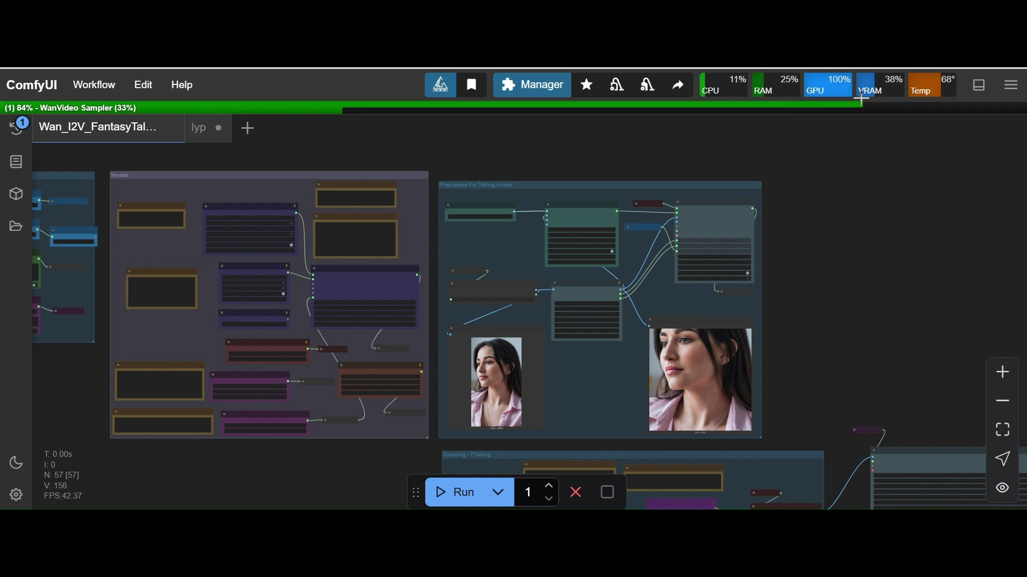
left_click_drag(416, 156, 449, 155)
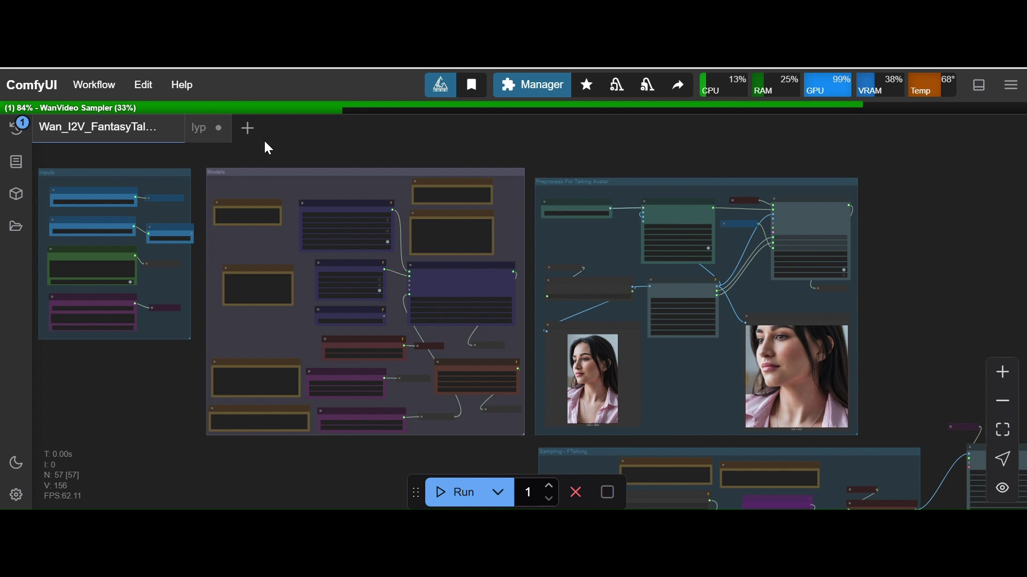
left_click(19, 132)
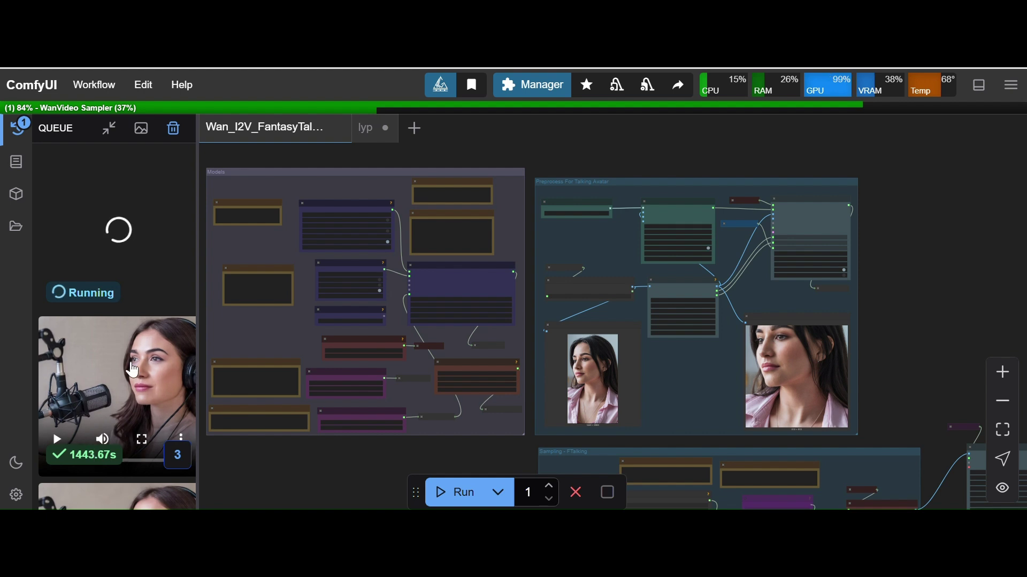
Close the queued jobs list and center the sampling group beside the video preview
left_click(16, 127)
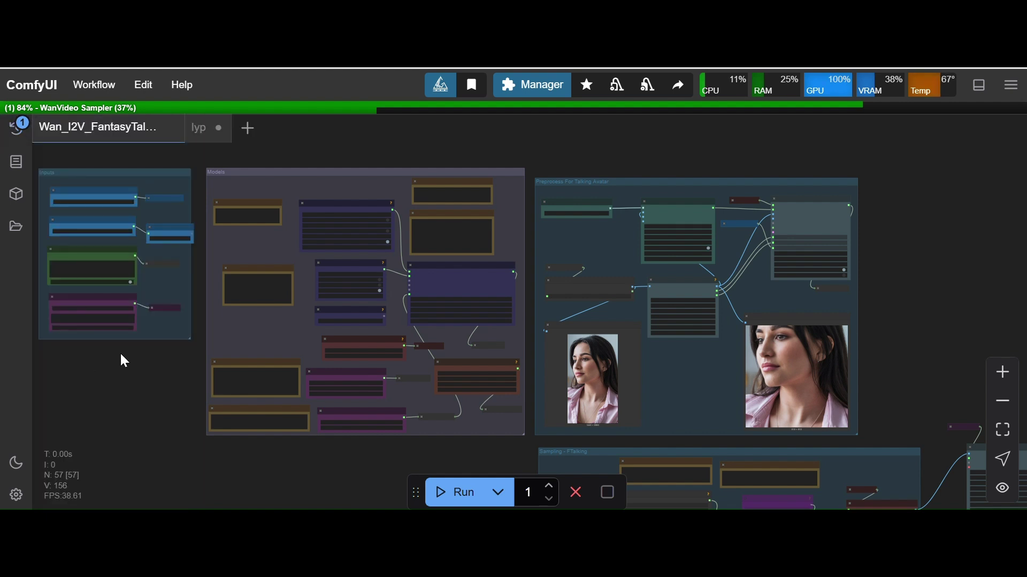
left_click_drag(123, 357, 100, 279)
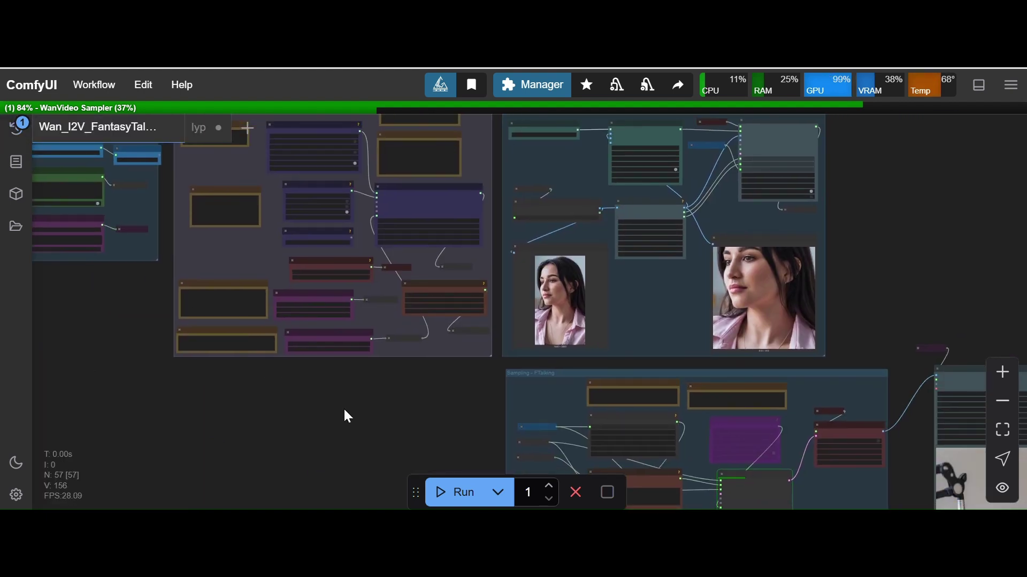
left_click_drag(351, 418, 133, 324)
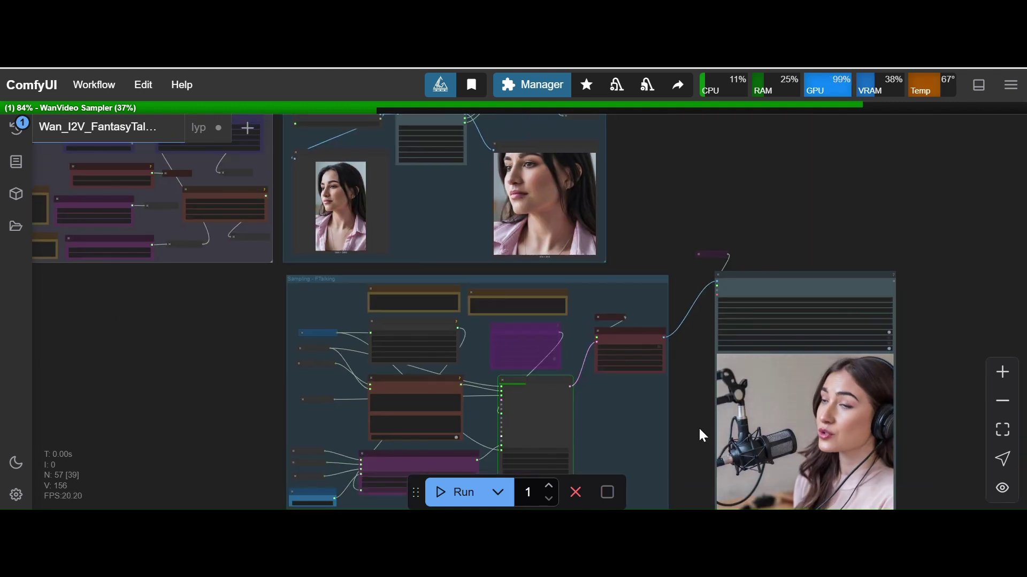
left_click_drag(700, 430, 623, 311)
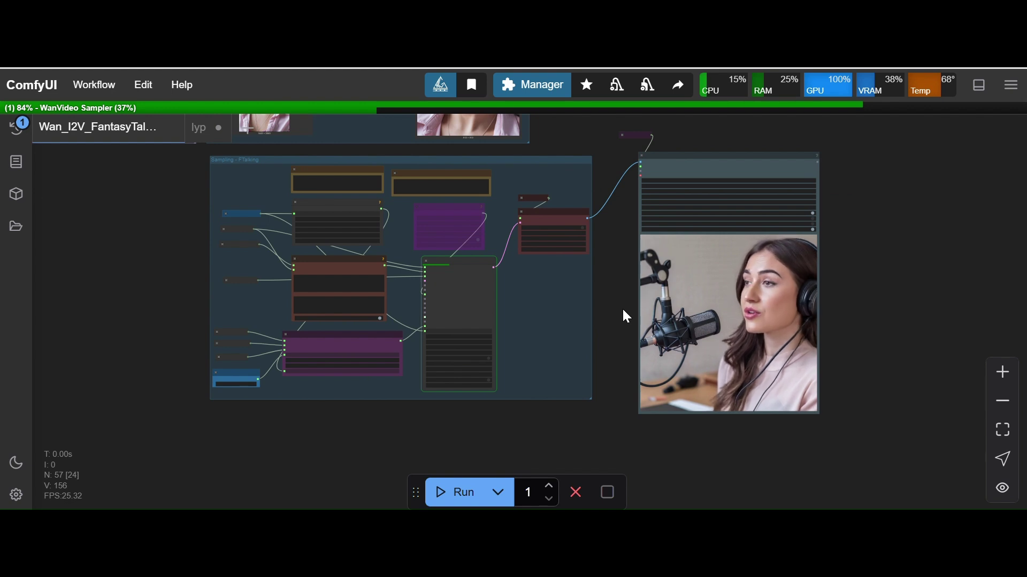
left_click_drag(623, 311, 520, 309)
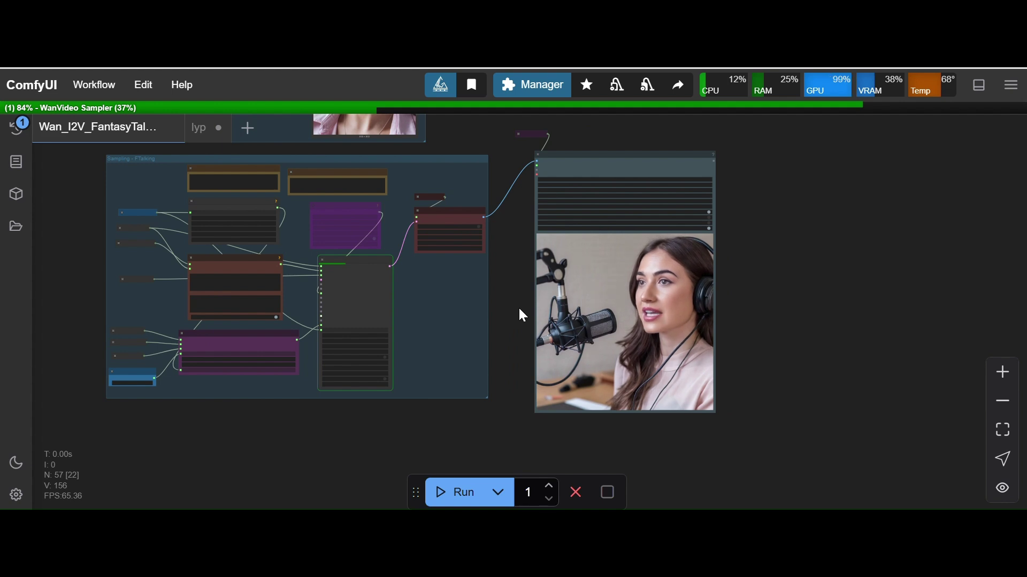
Zoom in on WanVideo TextEncode and the Sampler's 30 steps, cfg 6.00, shift 5.00
scroll(518, 306, "up", 5)
left_click_drag(509, 310, 498, 332)
scroll(498, 332, "down", 3)
left_click_drag(488, 366, 507, 341)
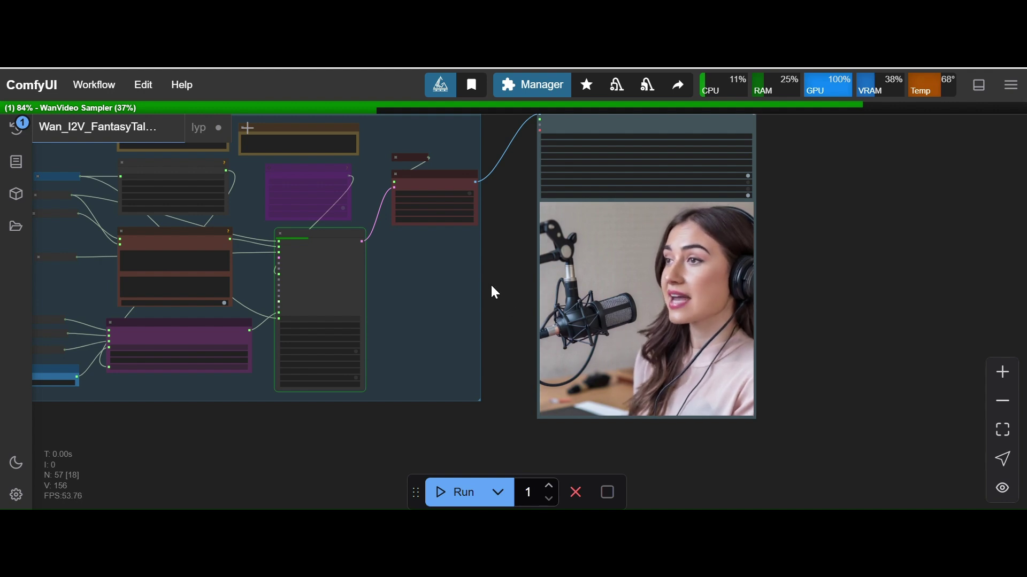
left_click_drag(490, 286, 643, 300)
scroll(245, 291, "up", 6)
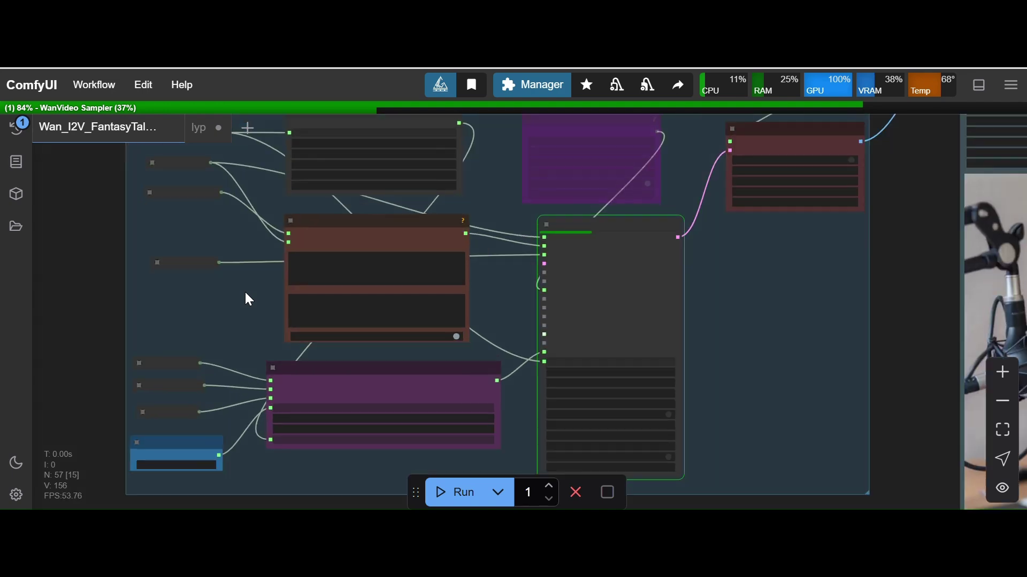
scroll(246, 292, "up", 2)
left_click_drag(245, 299, 230, 349)
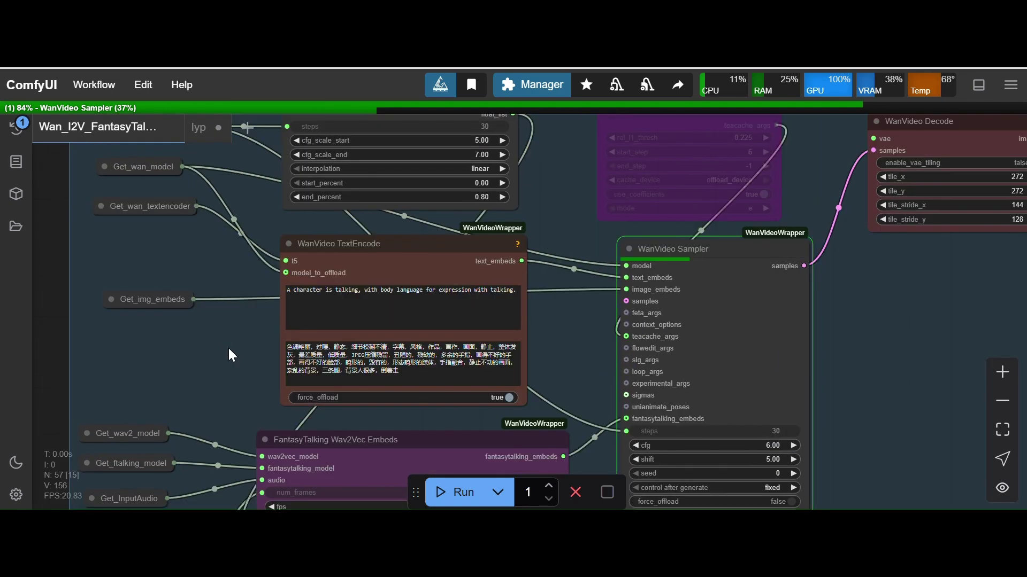
scroll(231, 348, "up", 4)
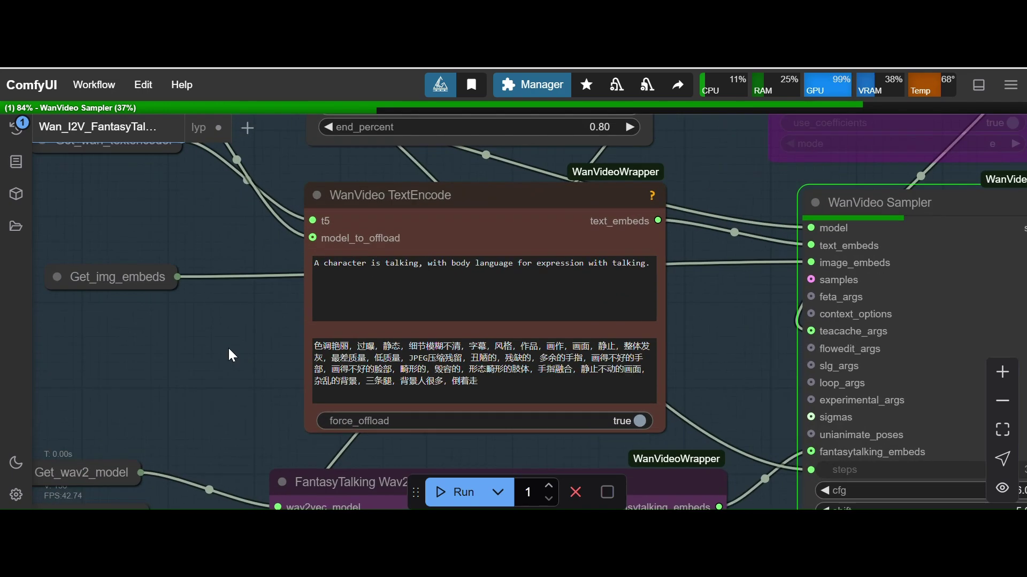
left_click_drag(243, 351, 182, 368)
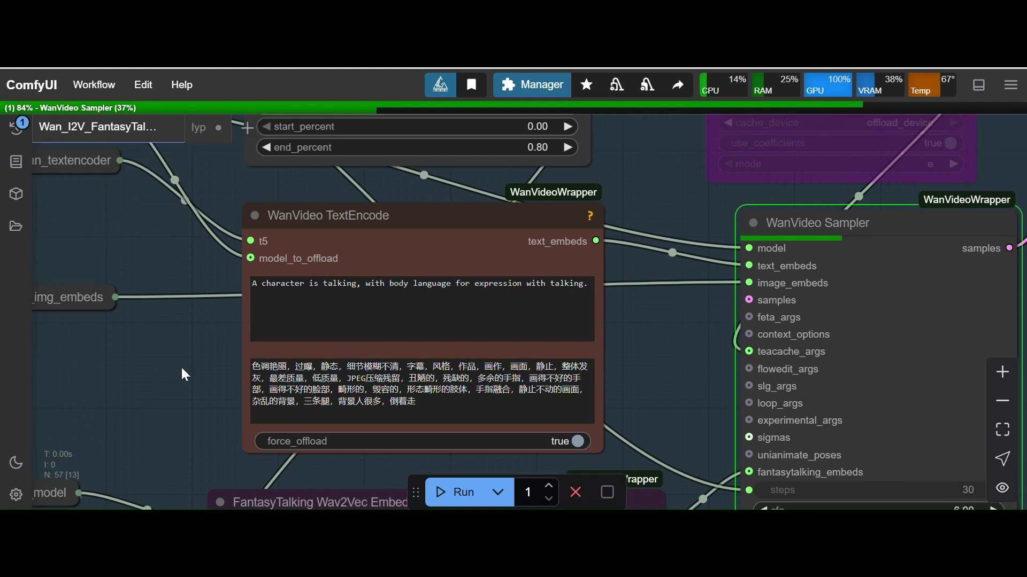
left_click(349, 289)
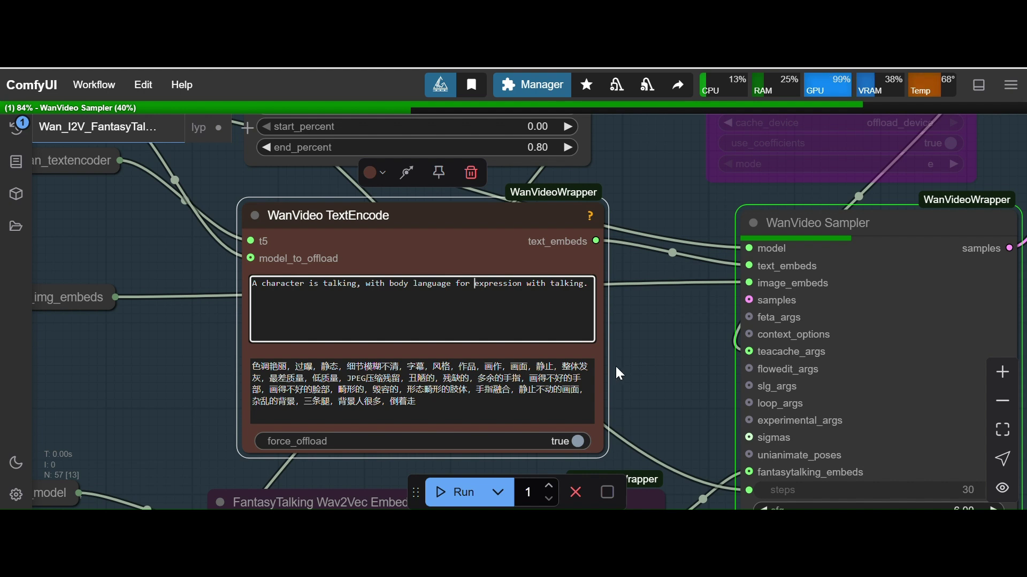
left_click_drag(676, 369, 626, 351)
left_click(419, 276)
scroll(482, 293, "up", 1)
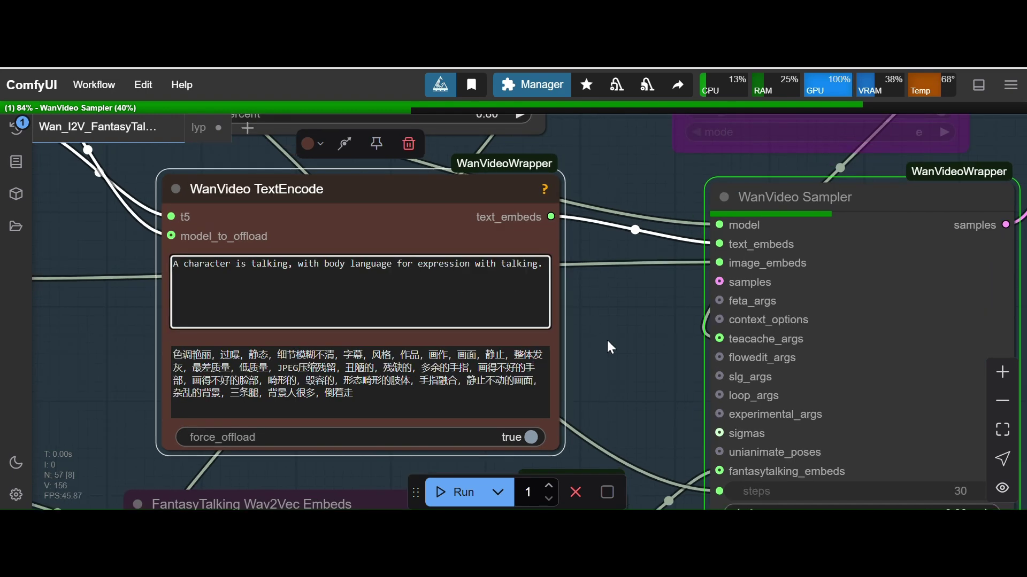
scroll(623, 359, "down", 4)
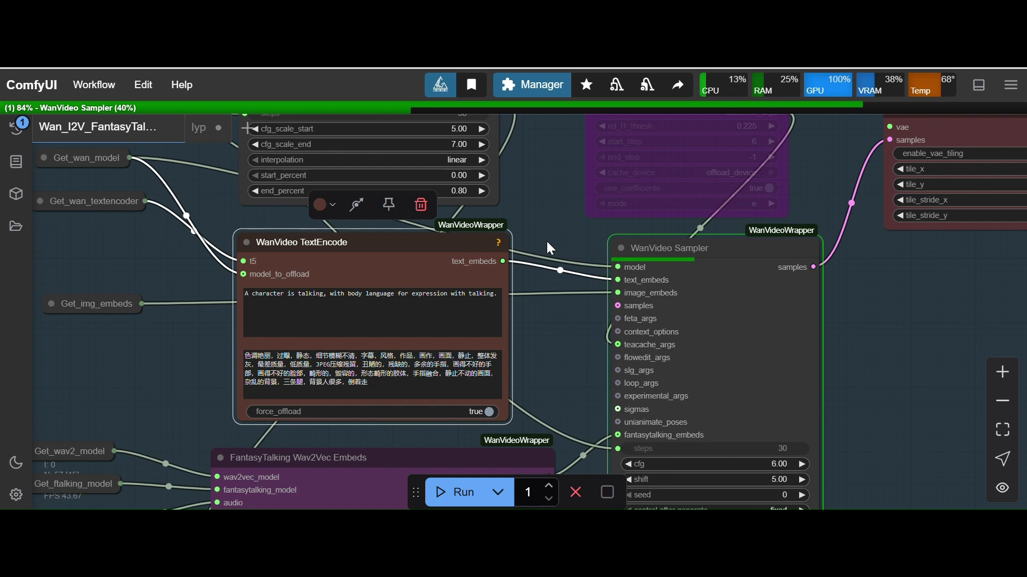
Pan and zoom from the CFG schedule notes up to the WanVideo Model Loader in the Models group
left_click_drag(539, 196, 557, 311)
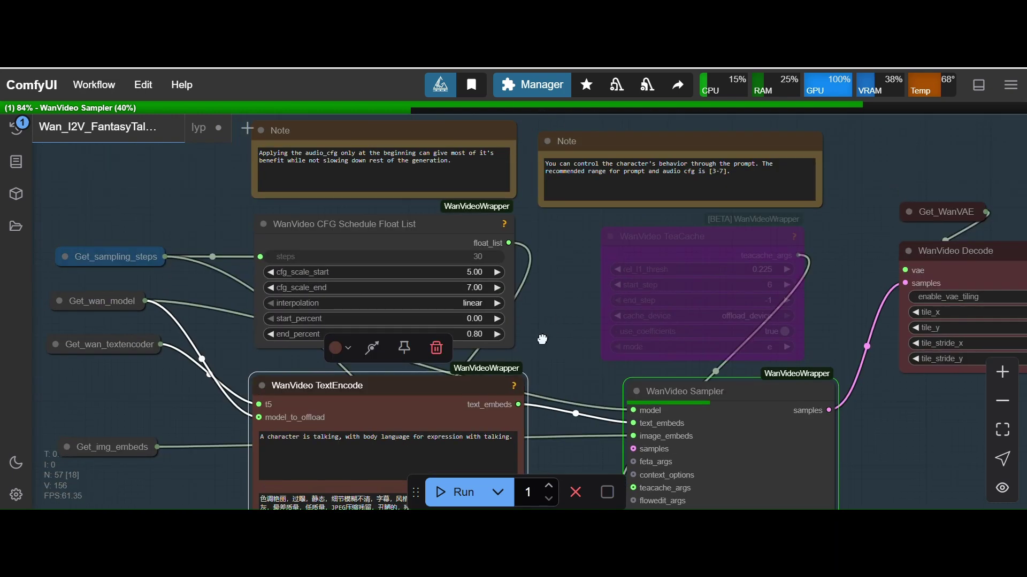
scroll(618, 330, "down", 9)
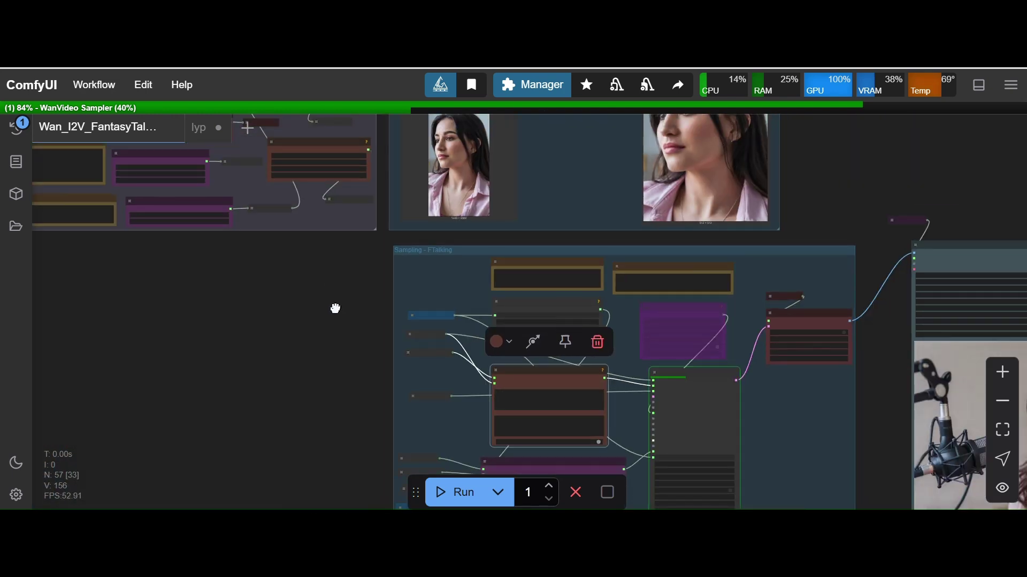
left_click_drag(349, 355, 394, 455)
scroll(441, 233, "up", 7)
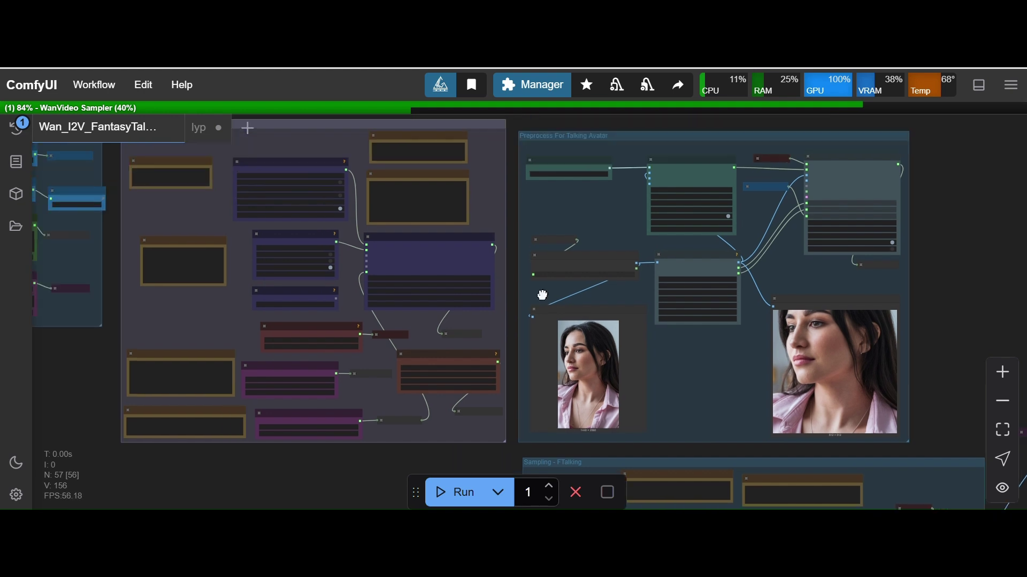
left_click_drag(540, 329, 545, 299)
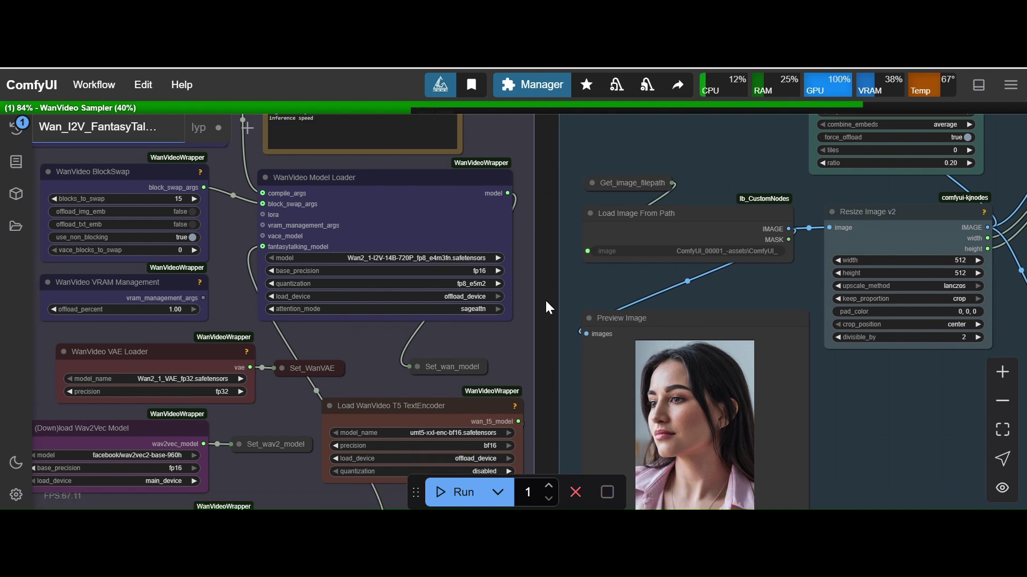
Pick fp8_e5m2 from the WanVideo Model Loader's quantization dropdown, keeping fp16 base precision
left_click(473, 283)
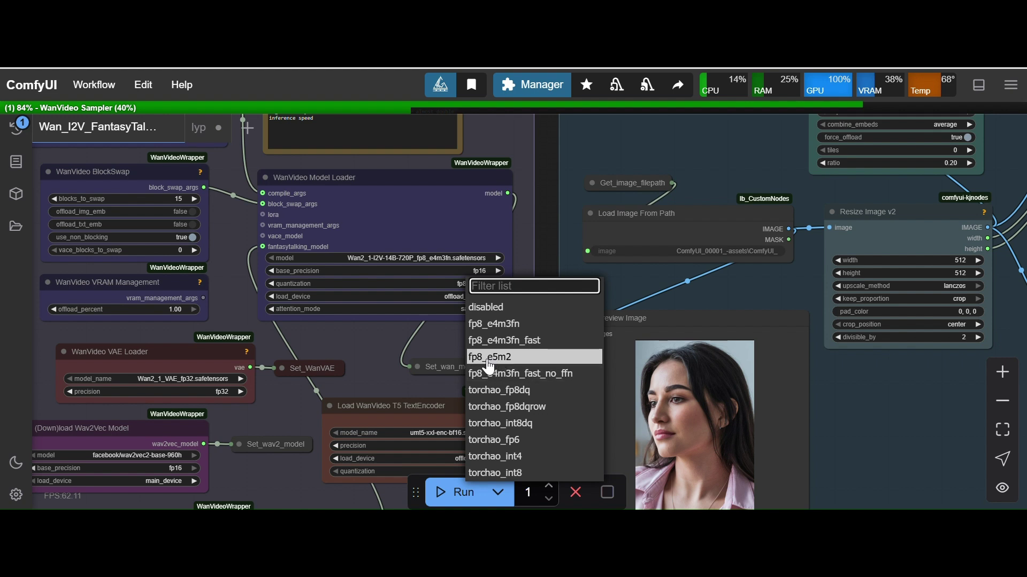
key("Return")
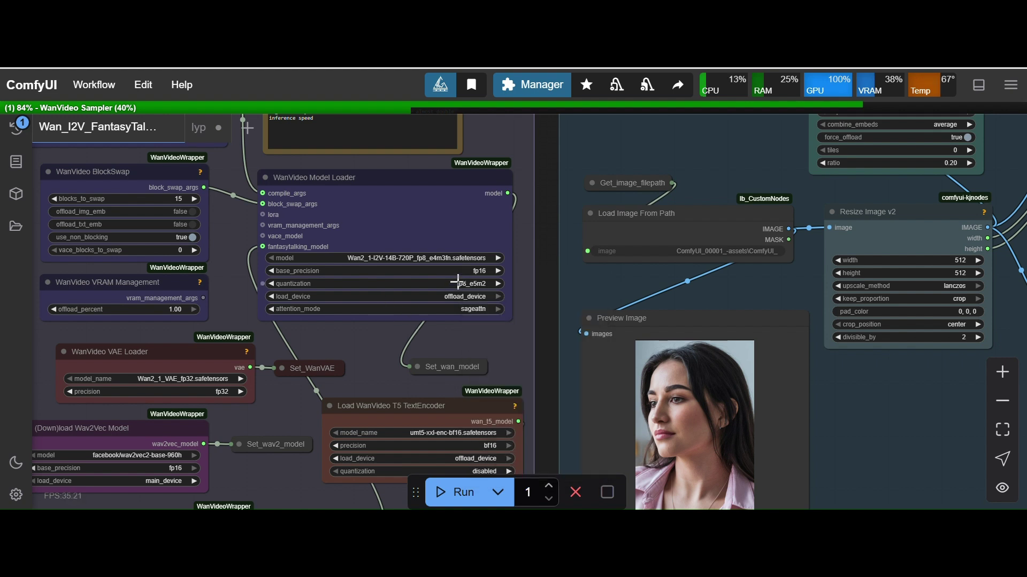
left_click(475, 285)
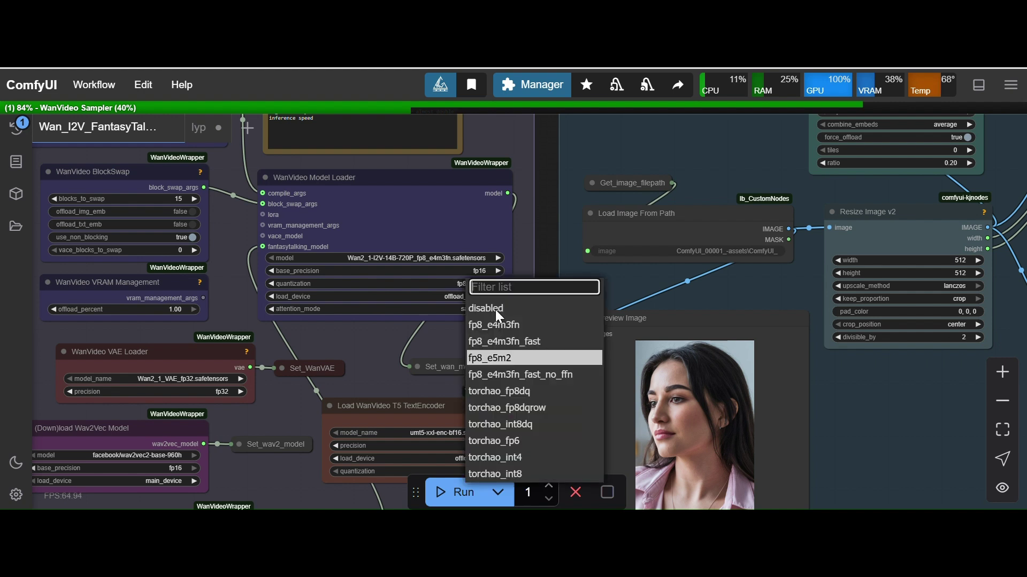
left_click(503, 365)
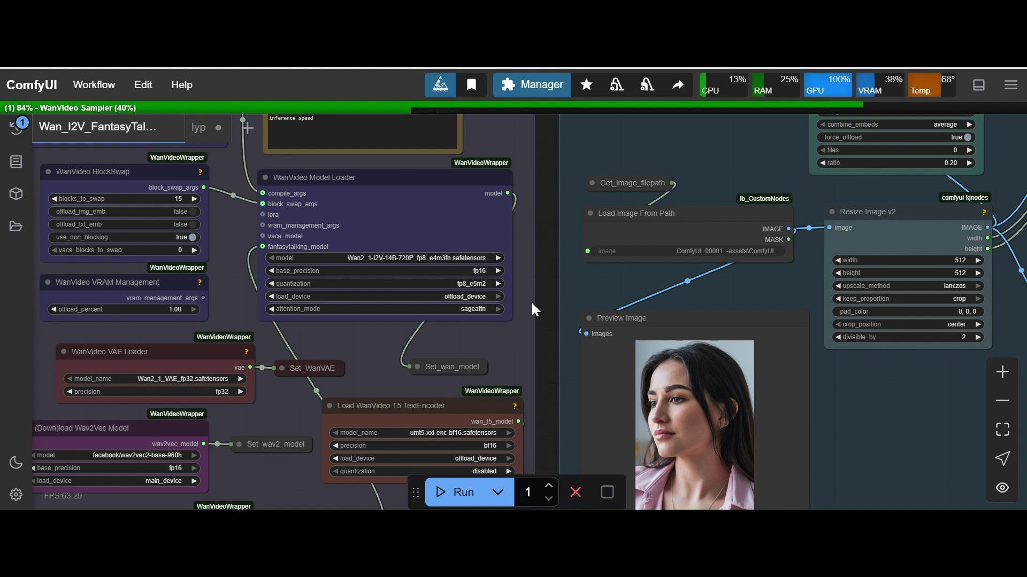
left_click_drag(546, 311, 553, 317)
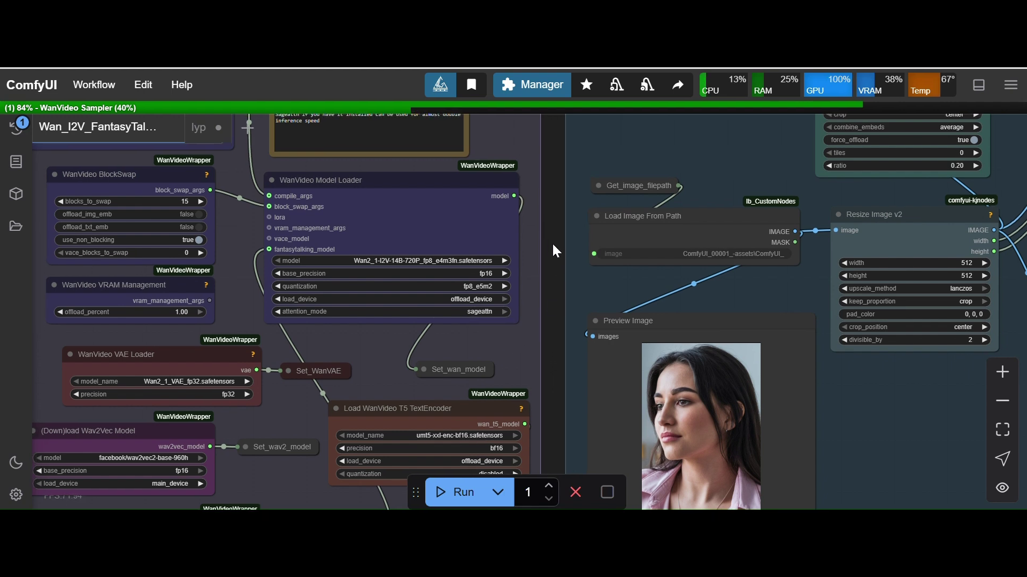
left_click_drag(555, 213, 575, 340)
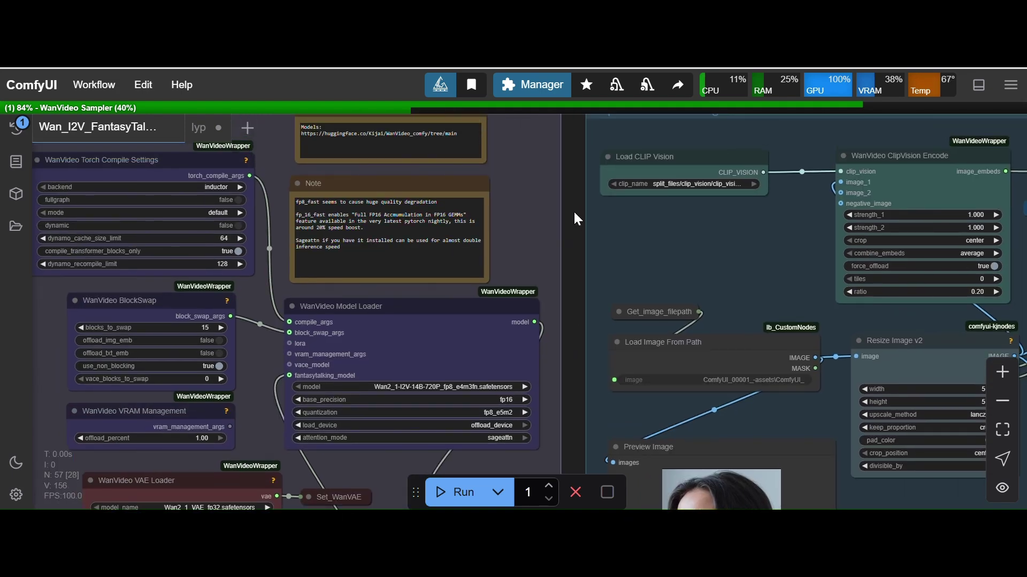
left_click_drag(572, 212, 589, 294)
left_click_drag(380, 155, 427, 158)
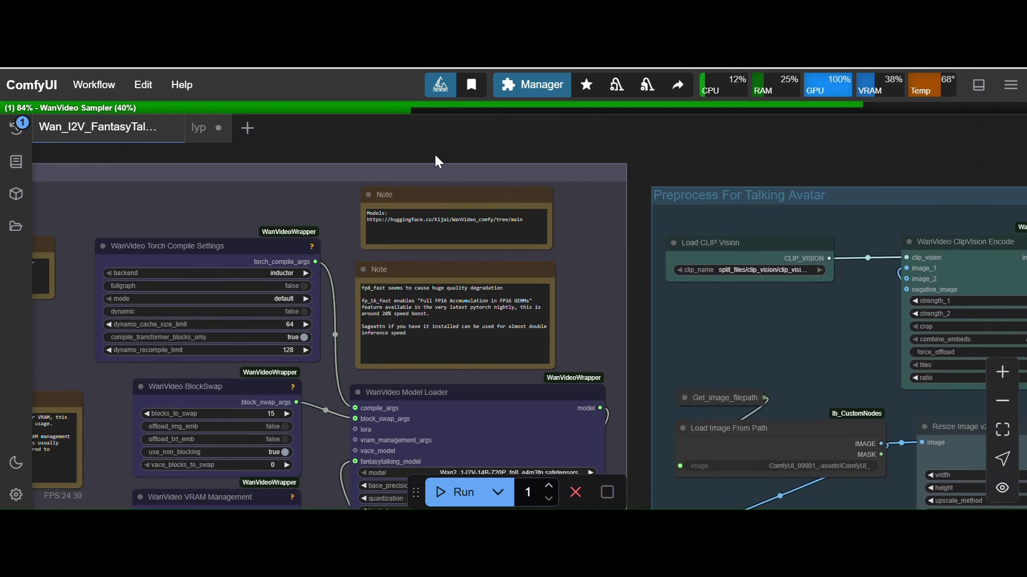
left_click_drag(339, 138, 502, 149)
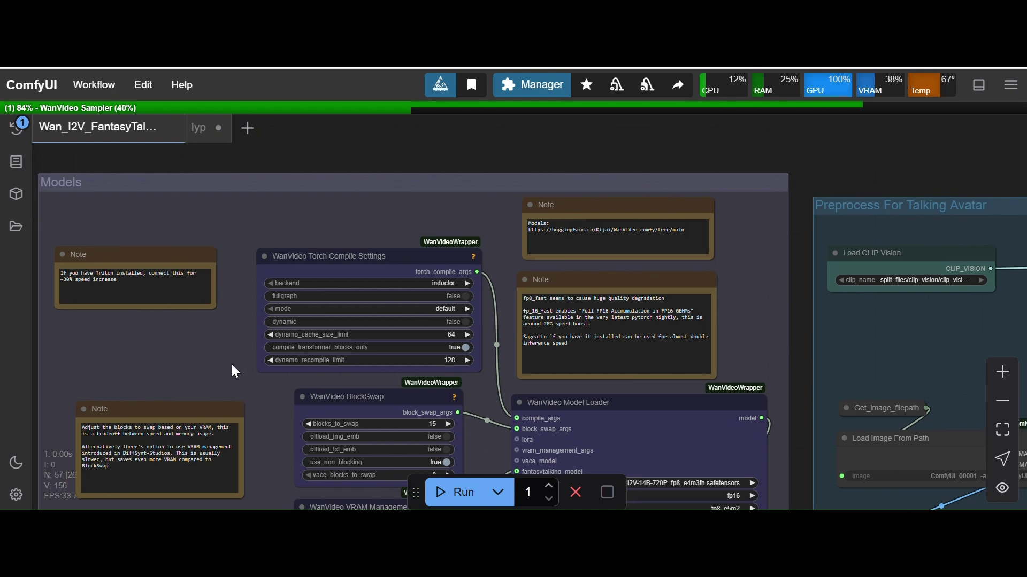
left_click_drag(412, 155, 158, 169)
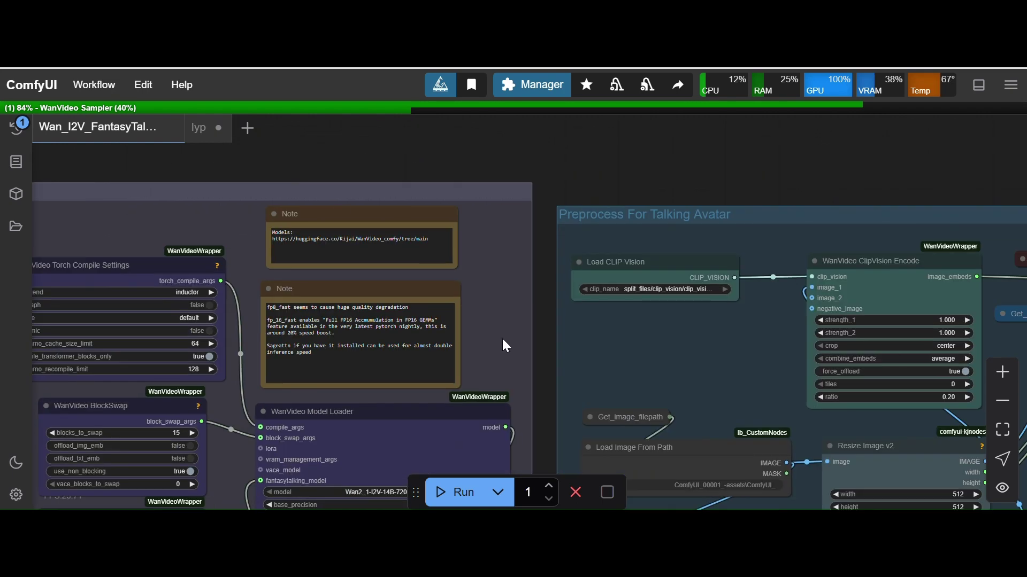
left_click_drag(546, 381, 560, 302)
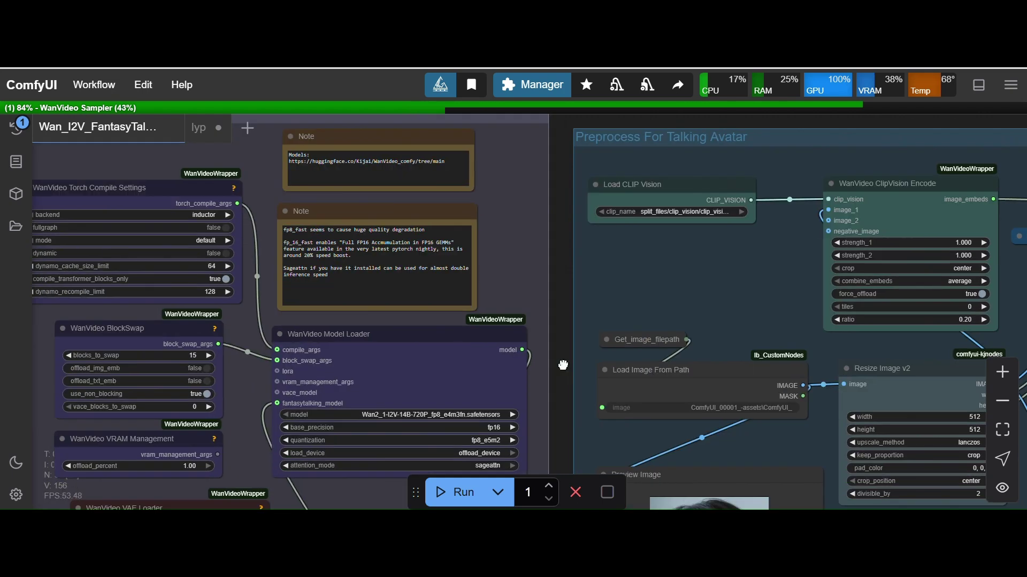
left_click_drag(562, 362, 599, 323)
left_click_drag(593, 369, 618, 313)
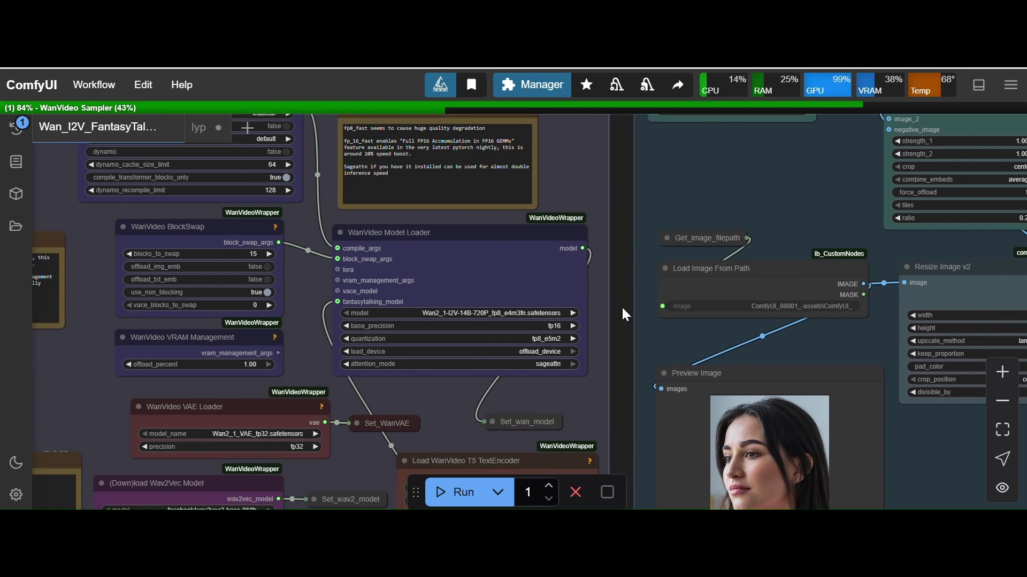
left_click_drag(620, 385, 628, 327)
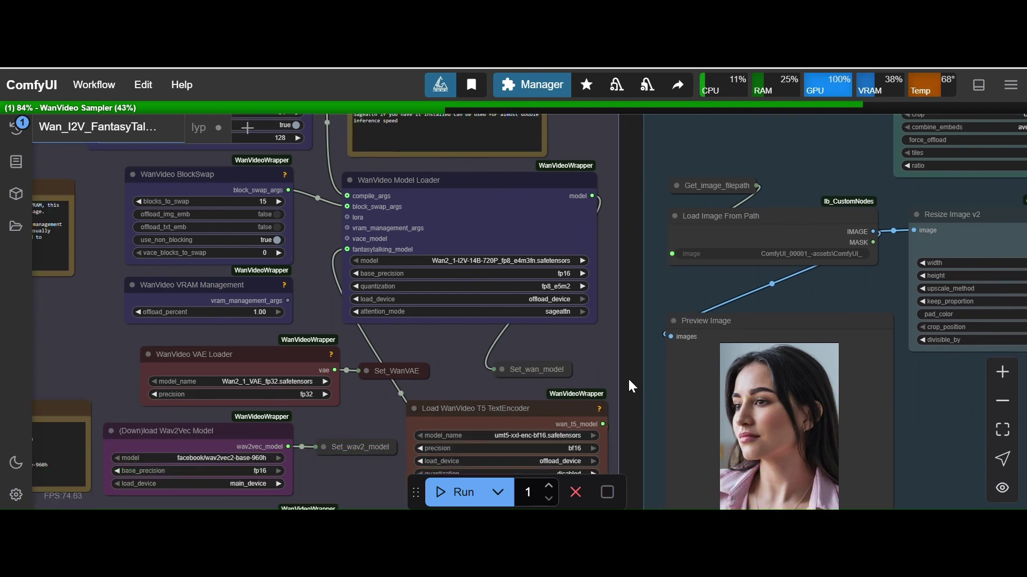
left_click_drag(628, 379, 632, 346)
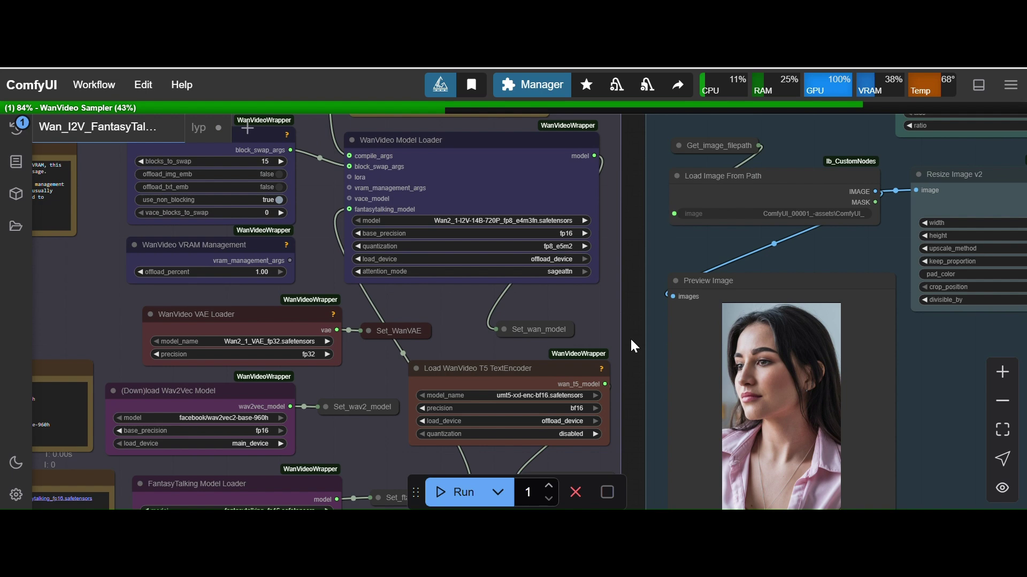
left_click_drag(630, 264, 631, 313)
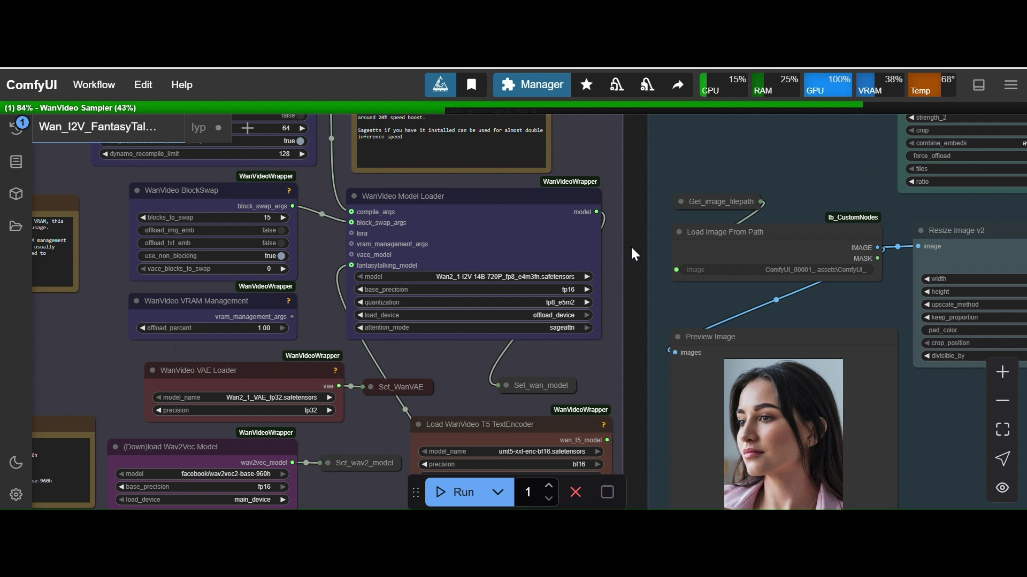
left_click_drag(631, 245, 634, 312)
left_click_drag(637, 235, 639, 277)
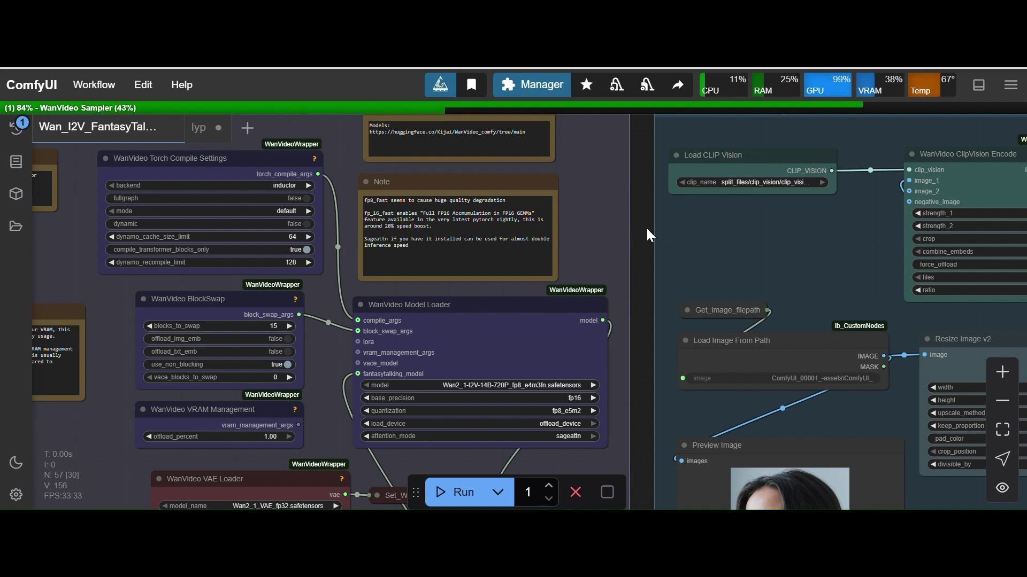
scroll(670, 299, "down", 10)
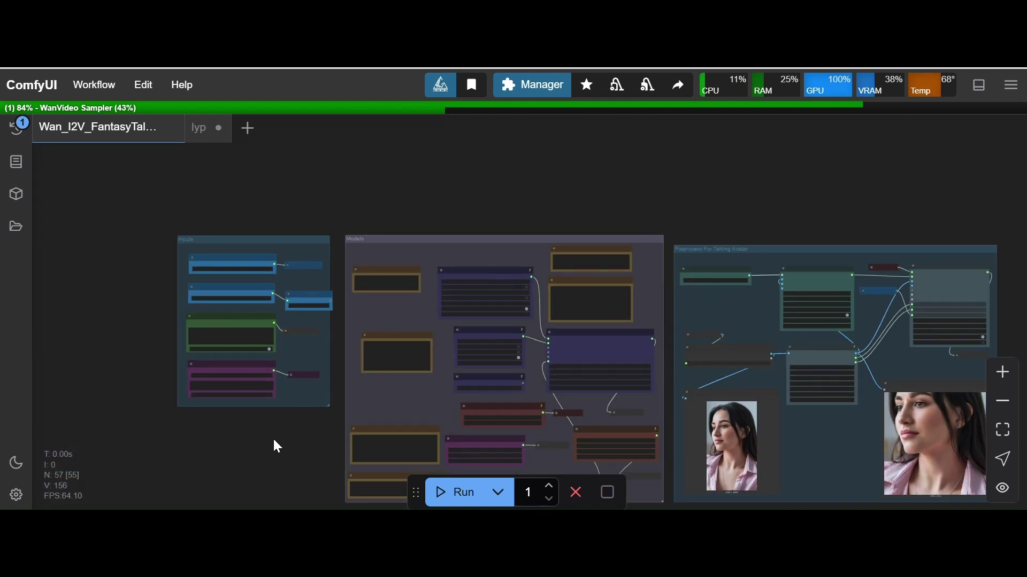
left_click_drag(268, 464, 176, 316)
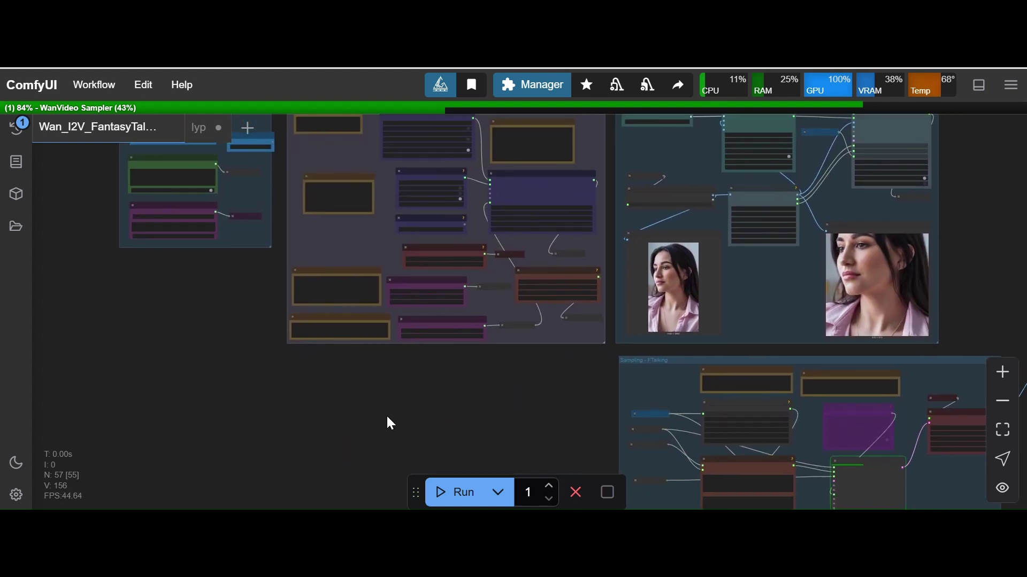
left_click_drag(386, 415, 290, 367)
left_click_drag(399, 376, 384, 310)
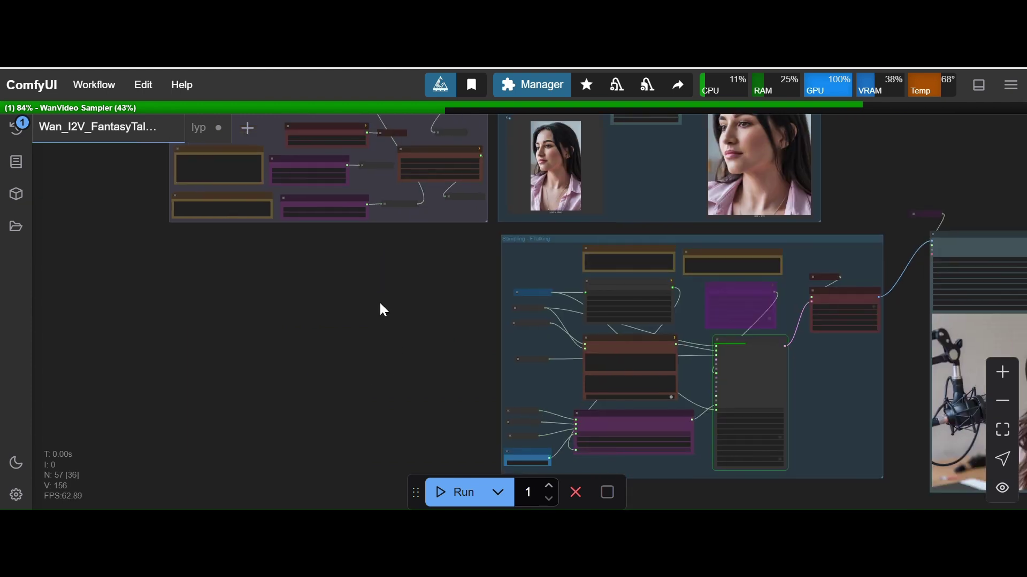
left_click_drag(428, 394, 298, 372)
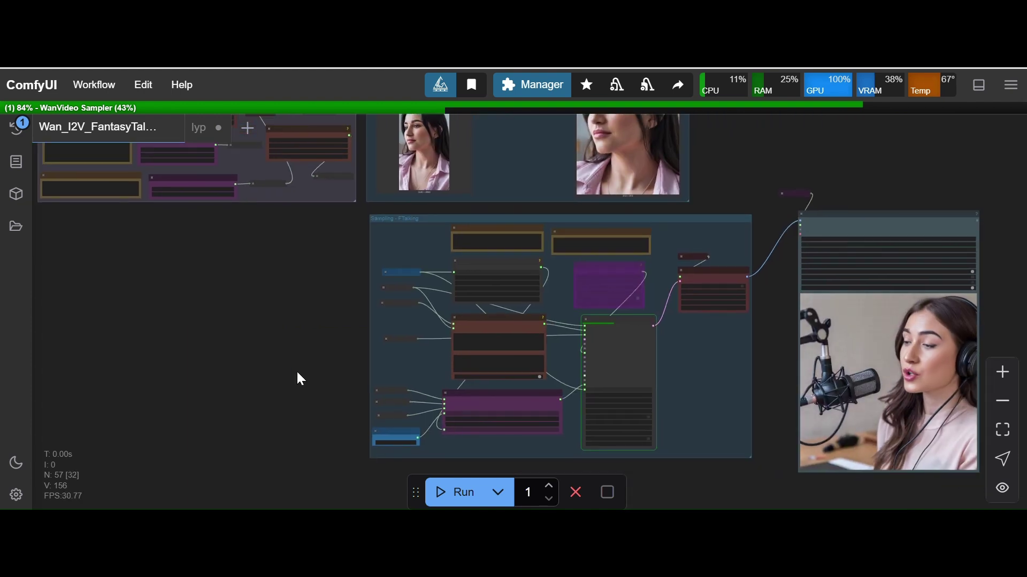
left_click_drag(321, 332, 277, 359)
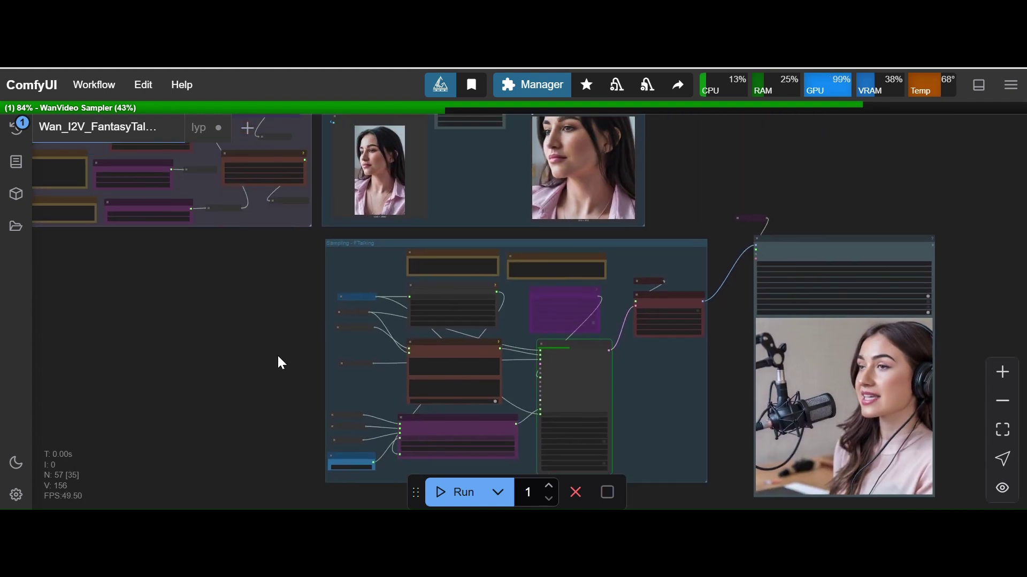
left_click_drag(282, 306, 304, 321)
scroll(311, 329, "up", 5)
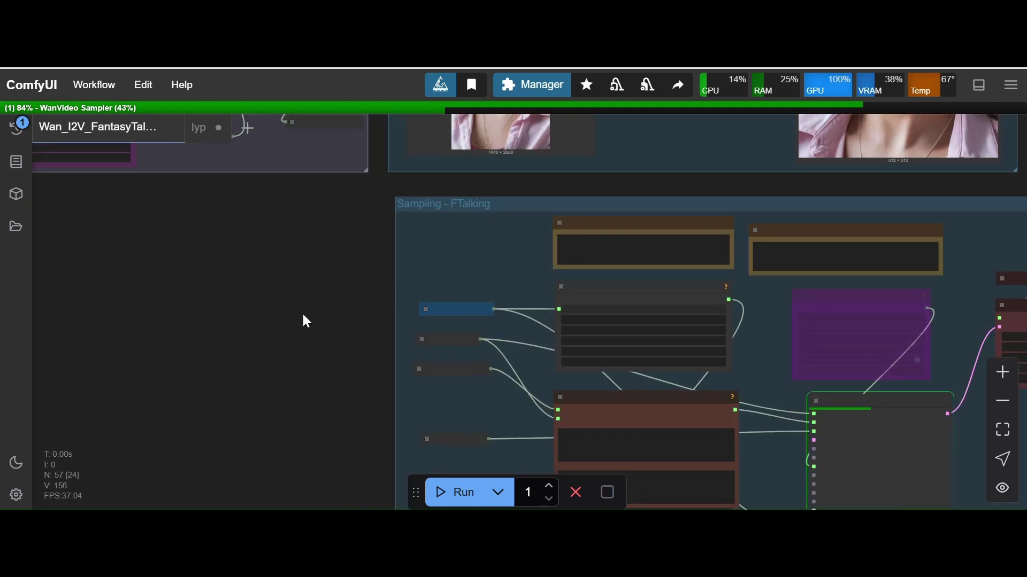
left_click_drag(347, 378, 203, 249)
scroll(203, 249, "up", 3)
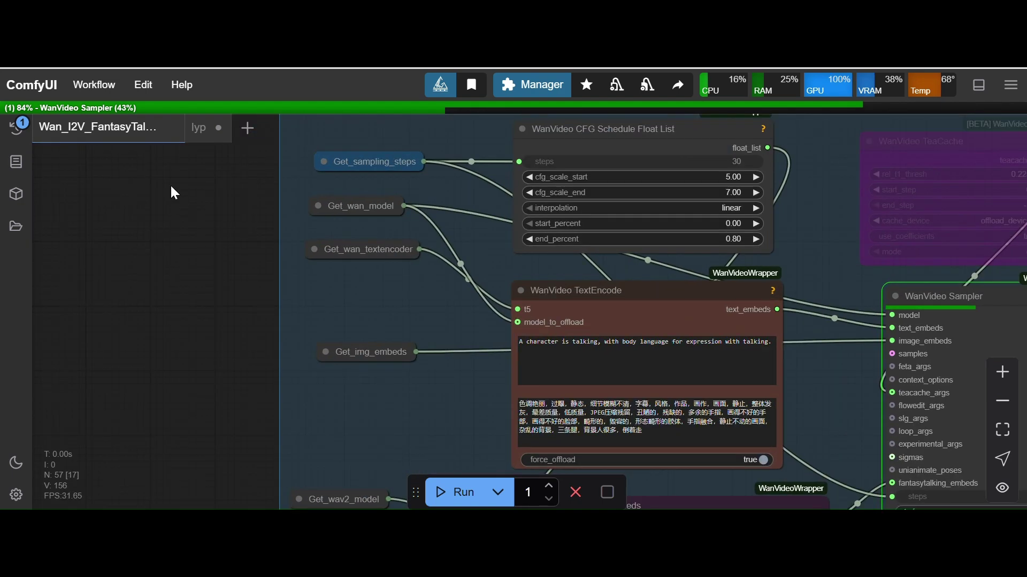
left_click_drag(172, 190, 271, 357)
scroll(274, 363, "down", 5)
left_click_drag(259, 291, 423, 455)
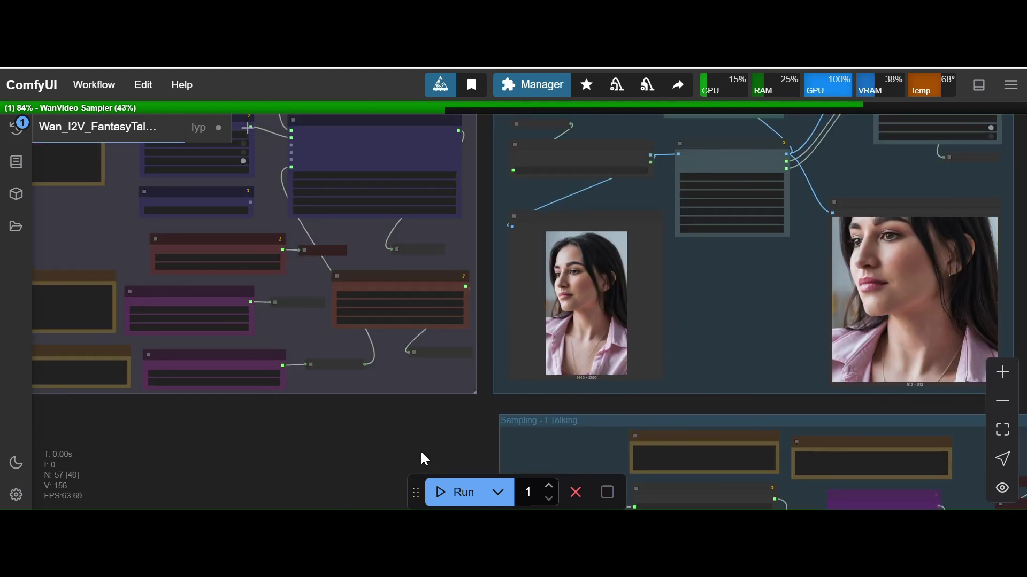
left_click_drag(355, 412, 459, 457)
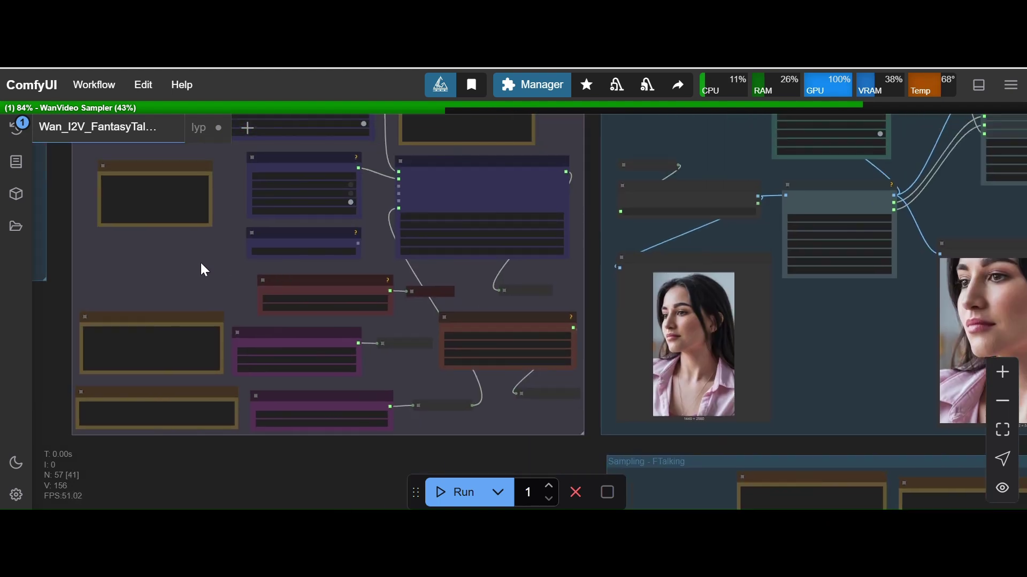
left_click_drag(200, 263, 230, 321)
scroll(230, 321, "up", 5)
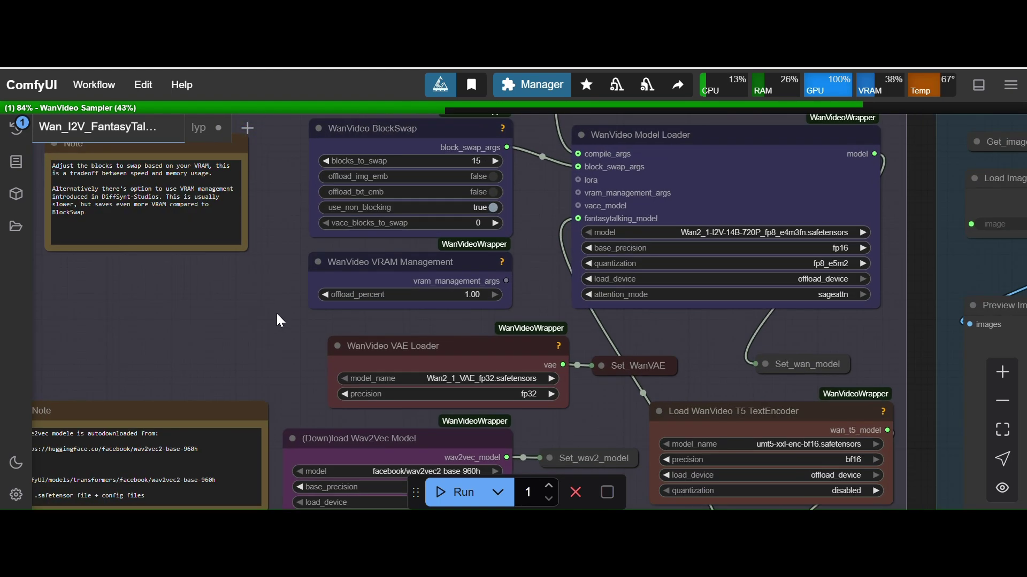
Drag the WanVideo VRAM Management node left beneath the BlockSwap note, then pull a wire from the lora input
left_click_drag(256, 356, 243, 376)
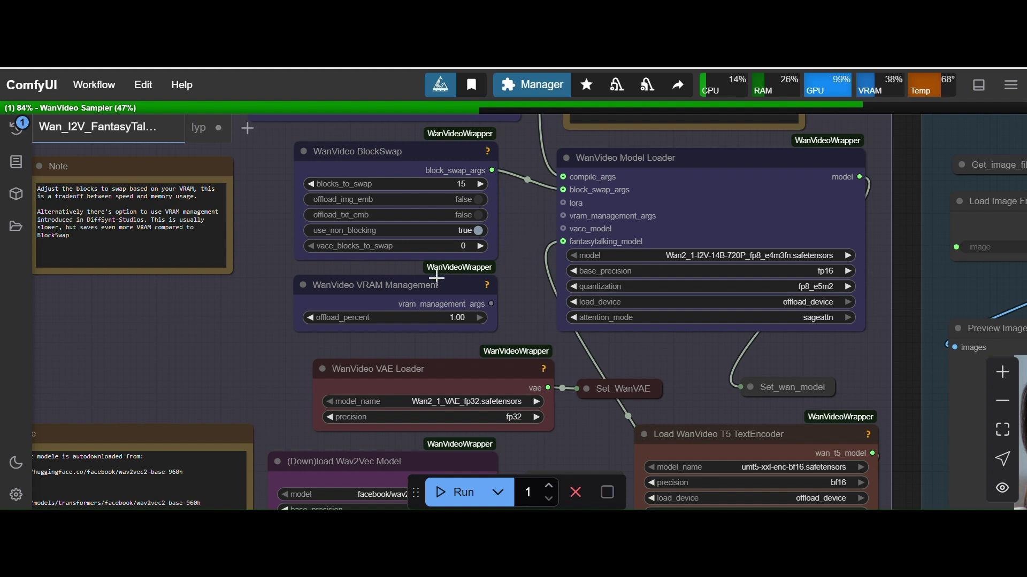
left_click_drag(430, 280, 181, 300)
left_click(360, 332)
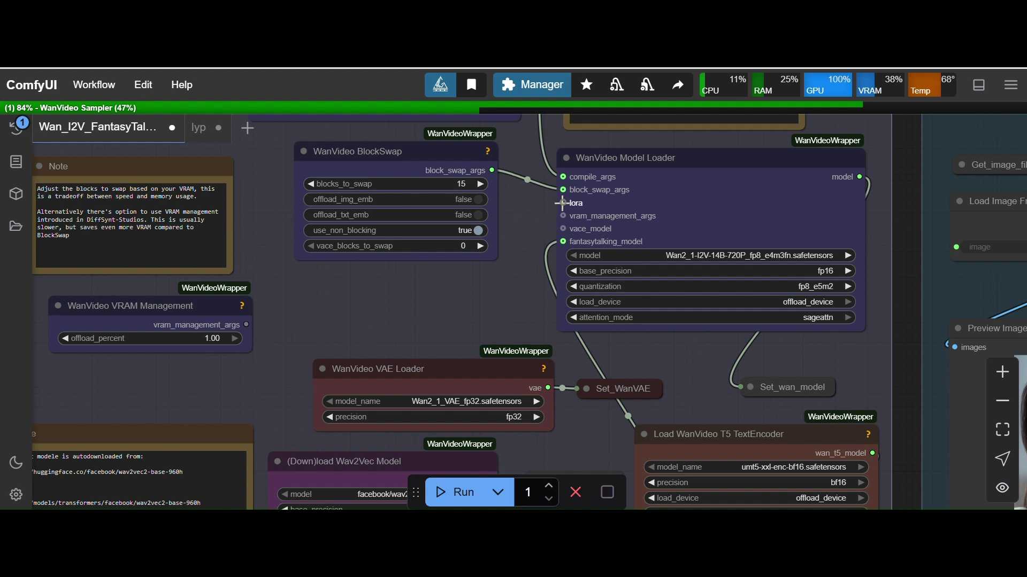
left_click_drag(562, 203, 419, 302)
scroll(248, 355, "down", 5)
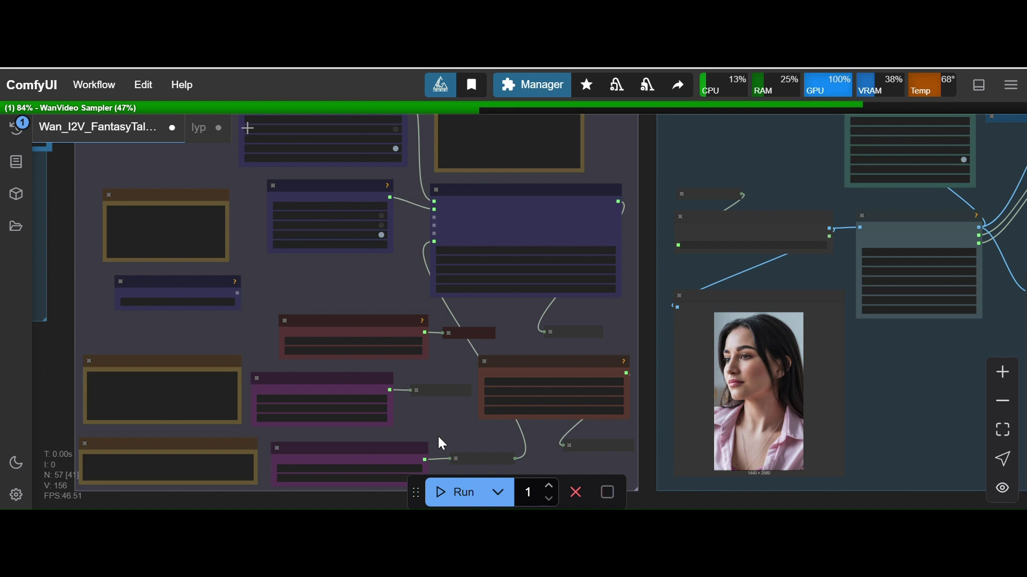
left_click_drag(438, 437, 221, 259)
left_click_drag(314, 351, 291, 302)
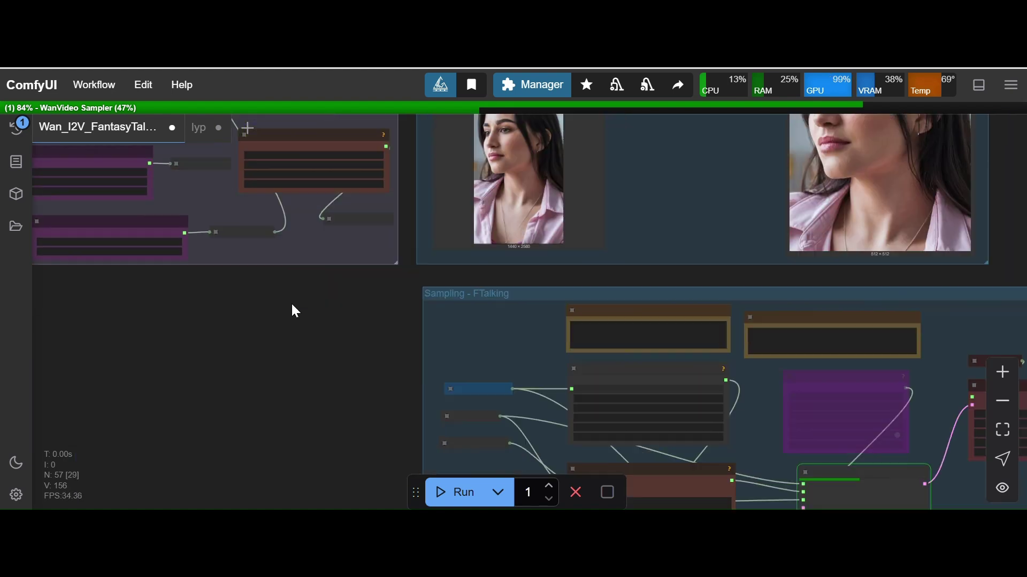
left_click_drag(339, 425, 303, 344)
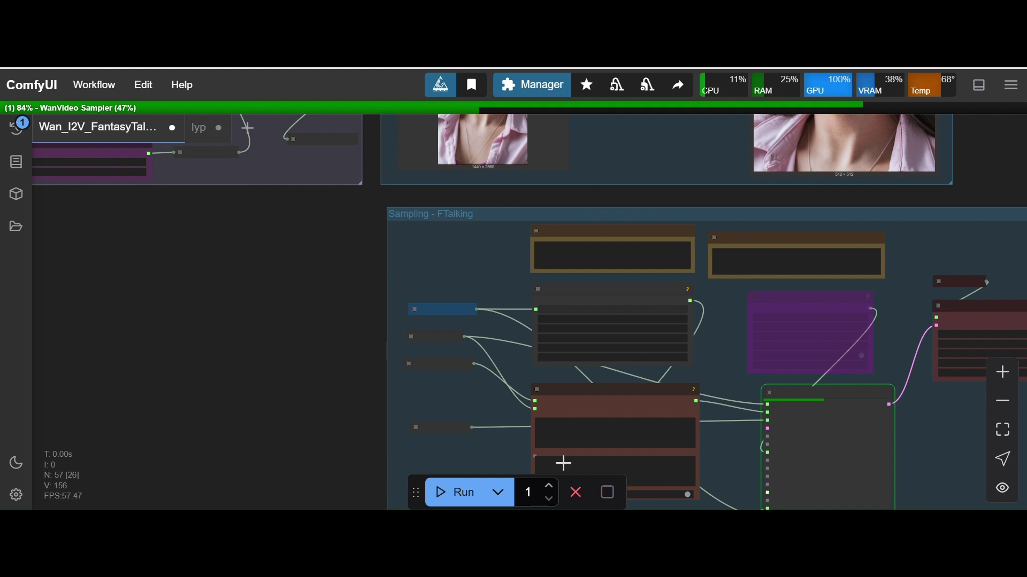
key("alt+Tab")
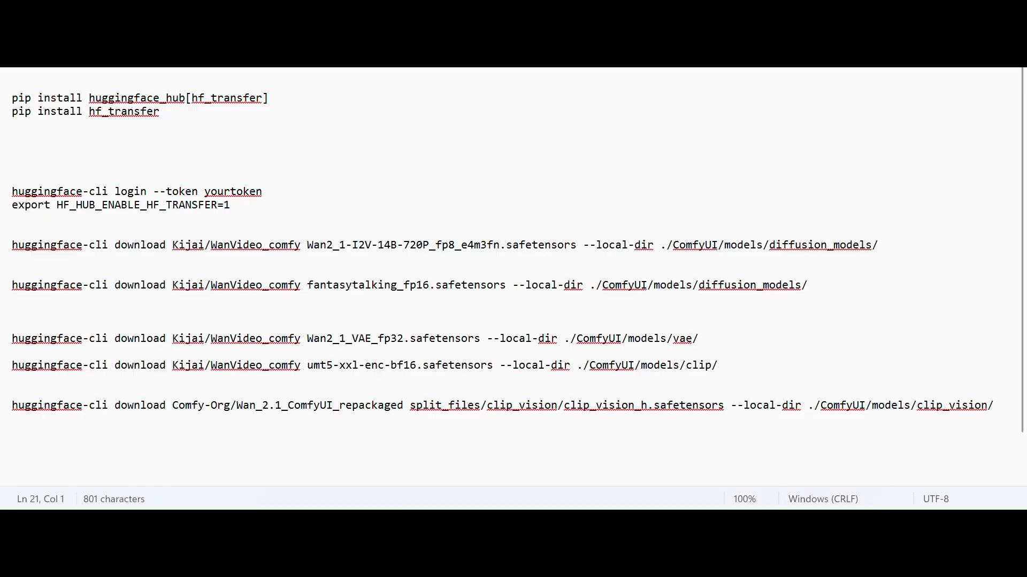
key("alt+Tab")
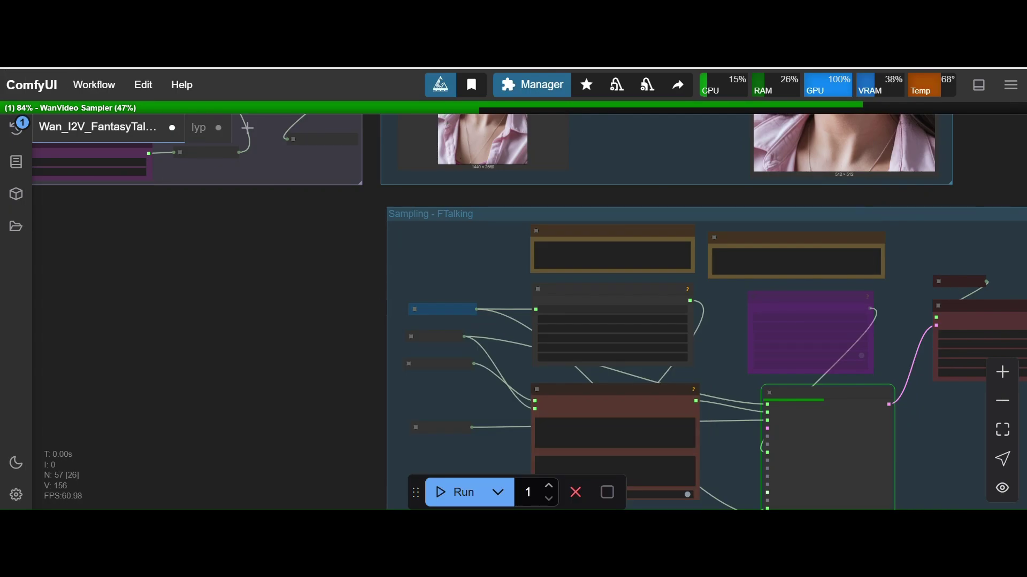